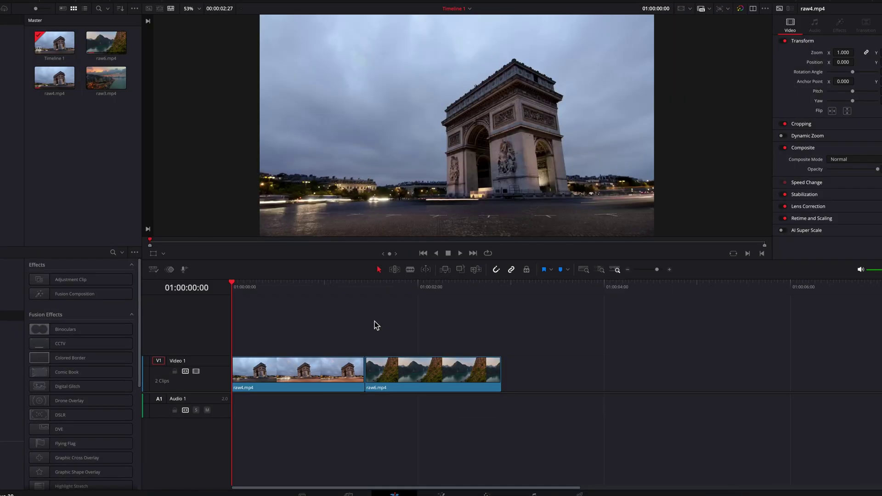
Play the timeline to preview the cut from raw4.mp4 to raw6.mp4
key("space")
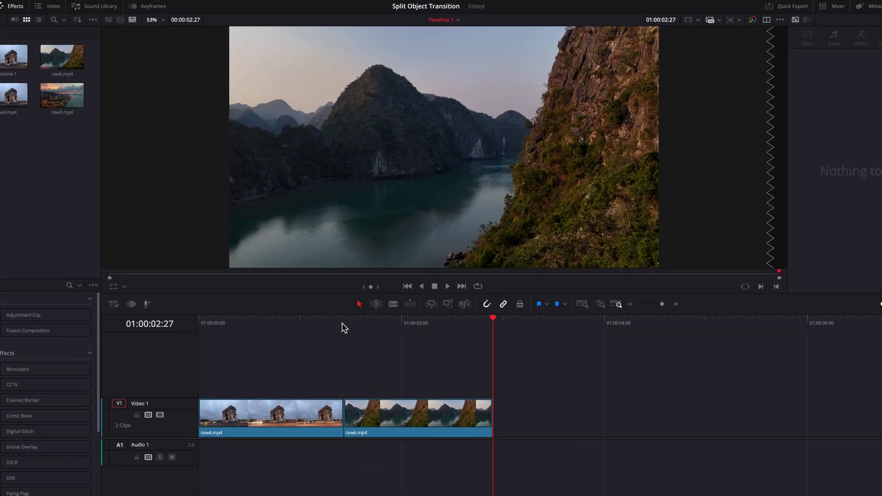
Add a 0% Freeze Frame at raw6.mp4's start via Retime Controls, before it resumes at 100%
left_click(345, 324)
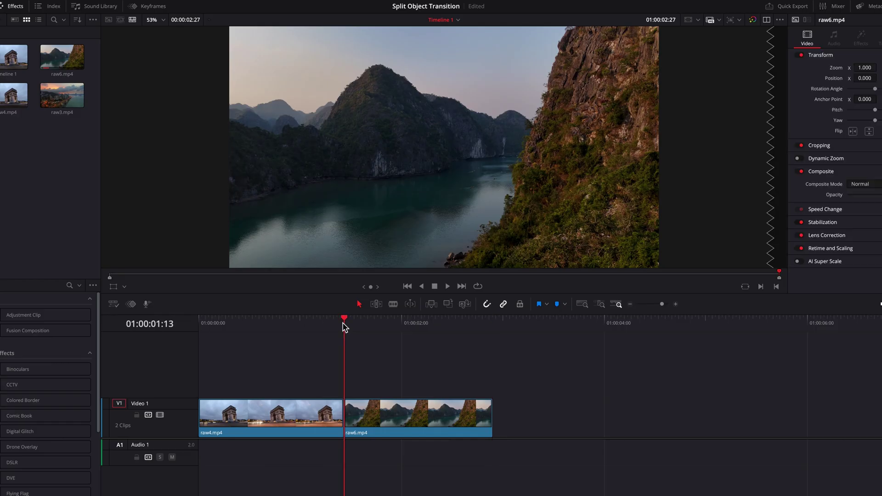
left_click(377, 411)
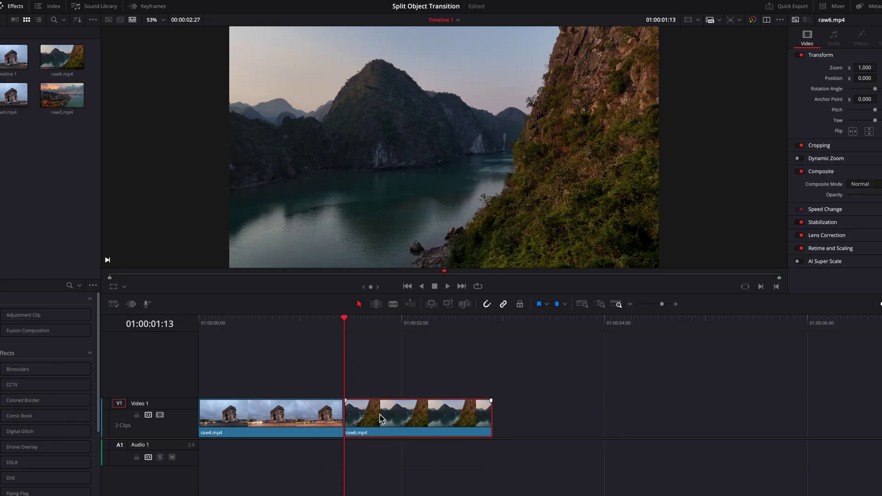
right_click(380, 415)
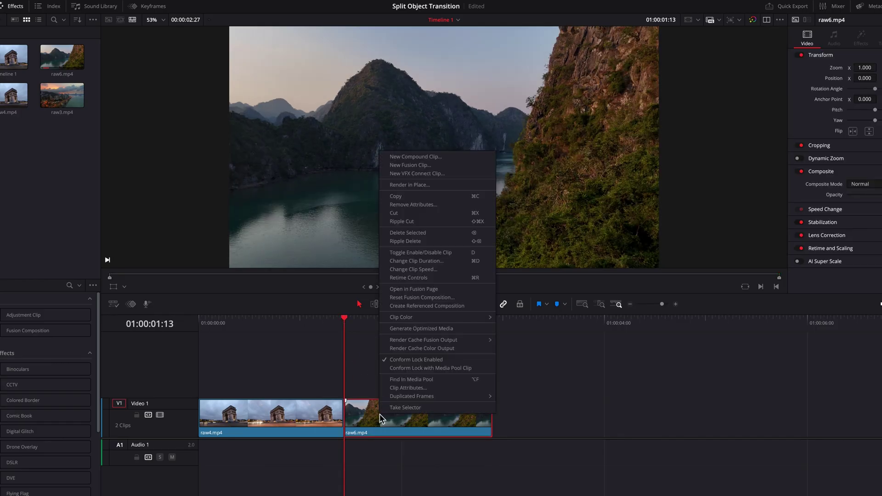
left_click(461, 283)
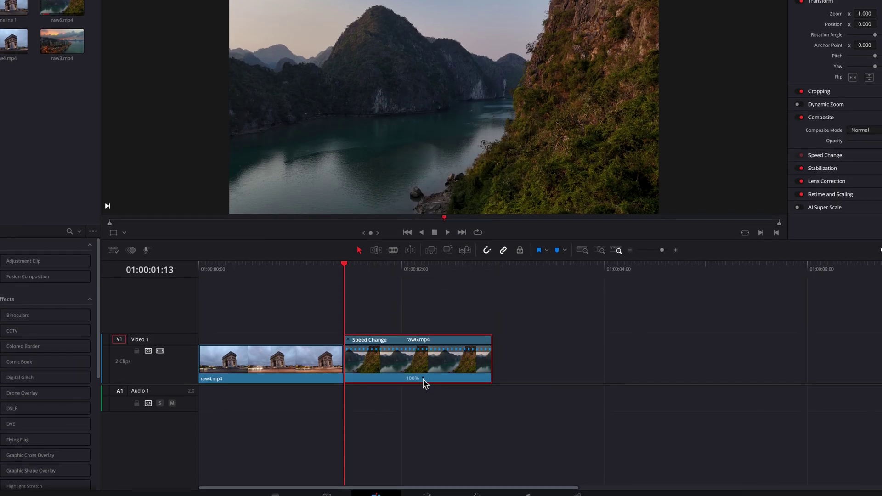
left_click(424, 380)
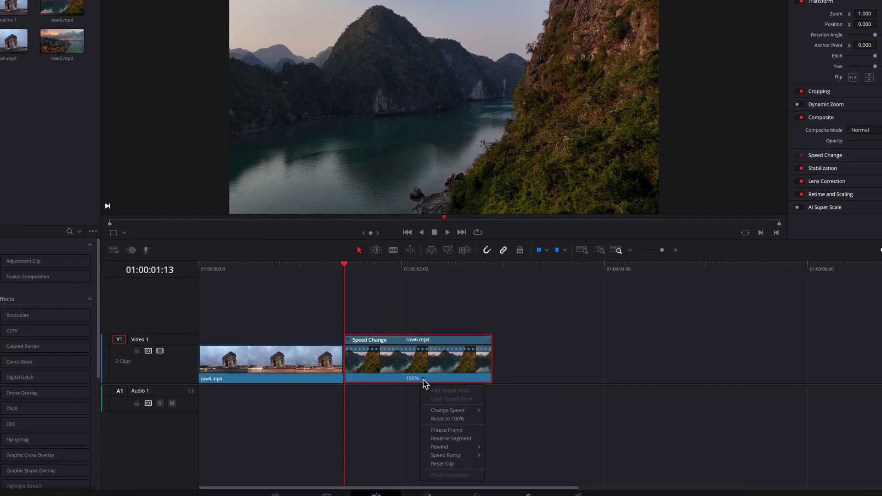
left_click(463, 431)
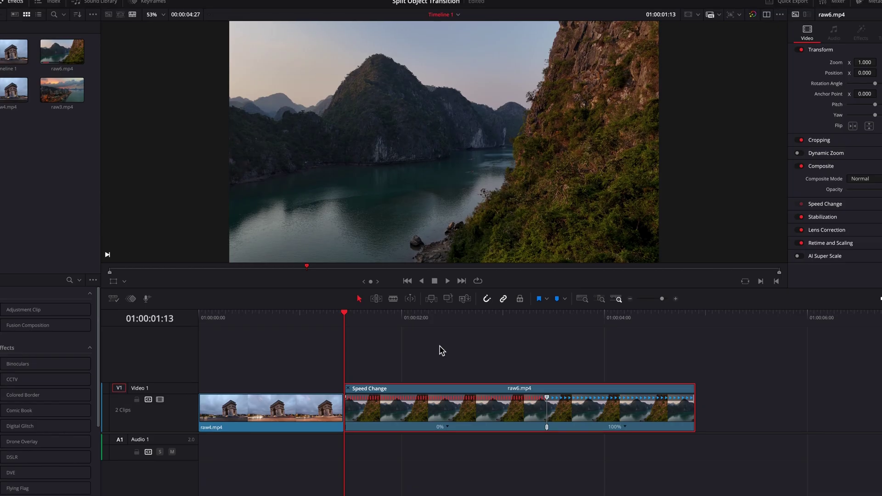
Advance the playhead 15 frames and blade raw6.mp4 there, separating the held frame
left_click(443, 350)
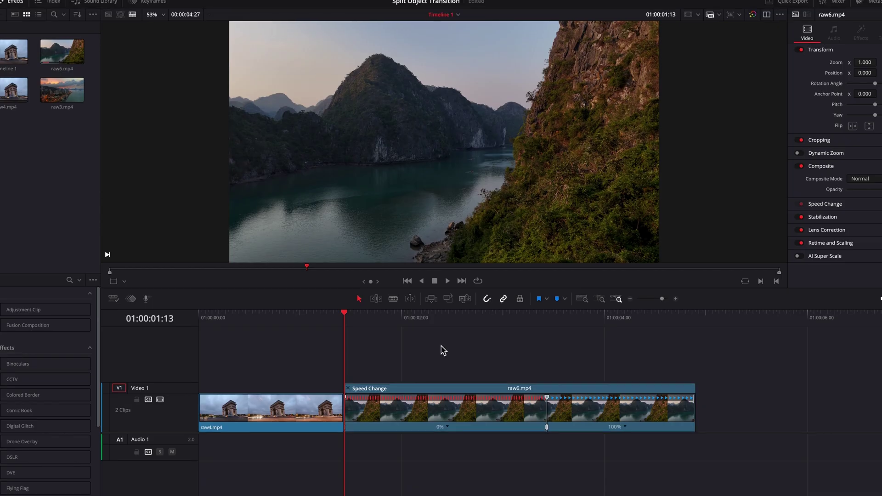
left_click(668, 15)
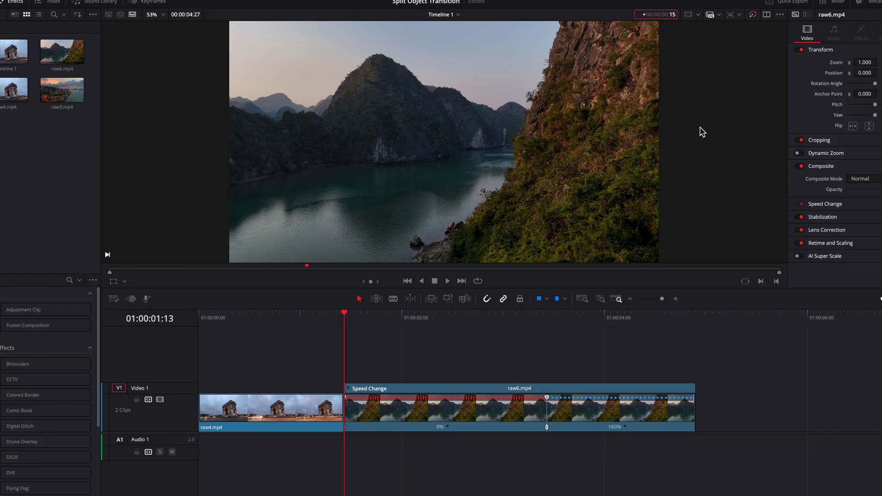
key("Return")
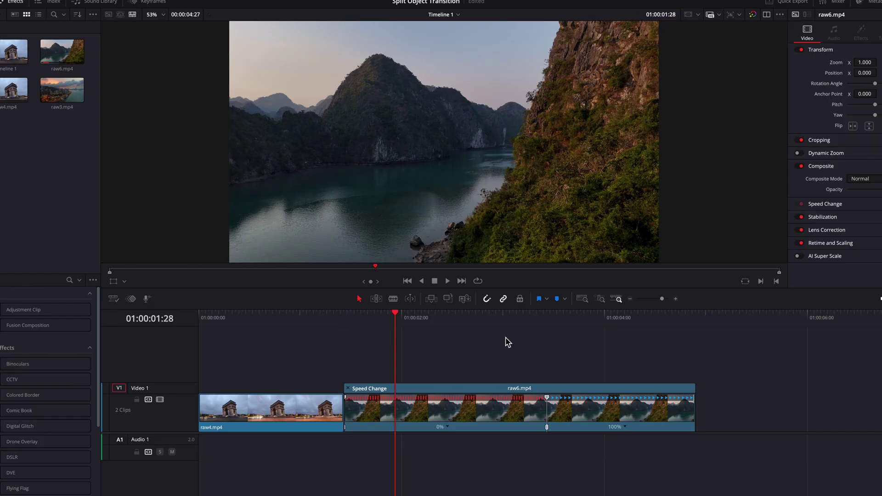
key("b")
left_click(397, 409)
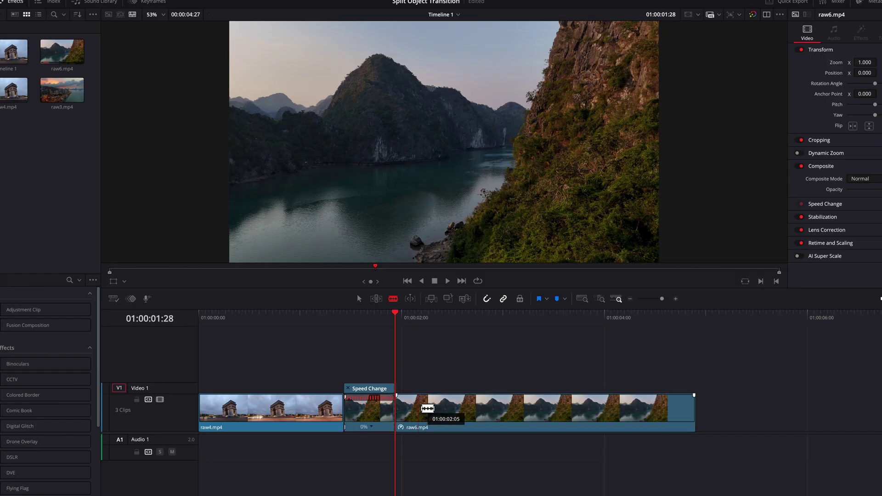
Remove the freeze frame from the later raw6.mp4 clip so it plays at 100%
key("a")
right_click(419, 412)
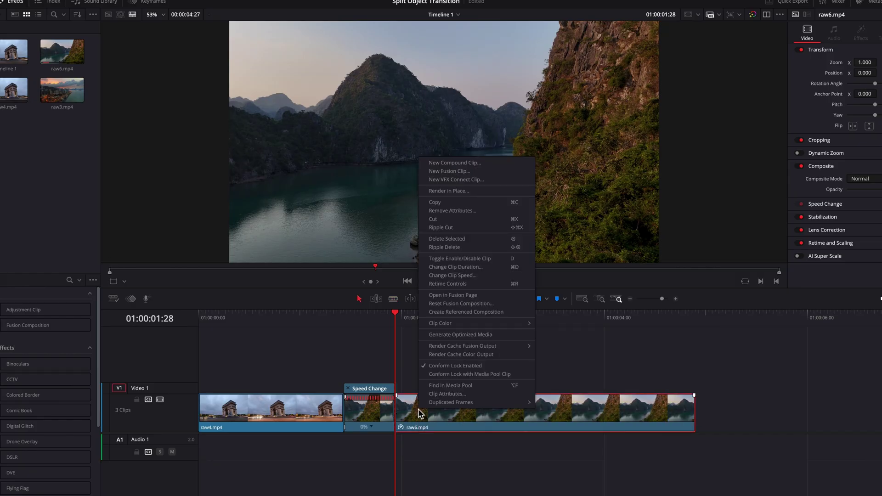
left_click(485, 285)
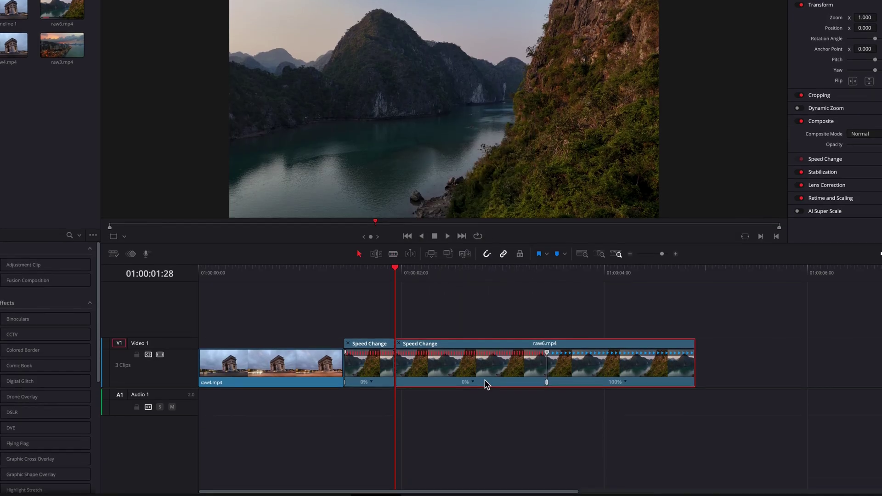
left_click(473, 380)
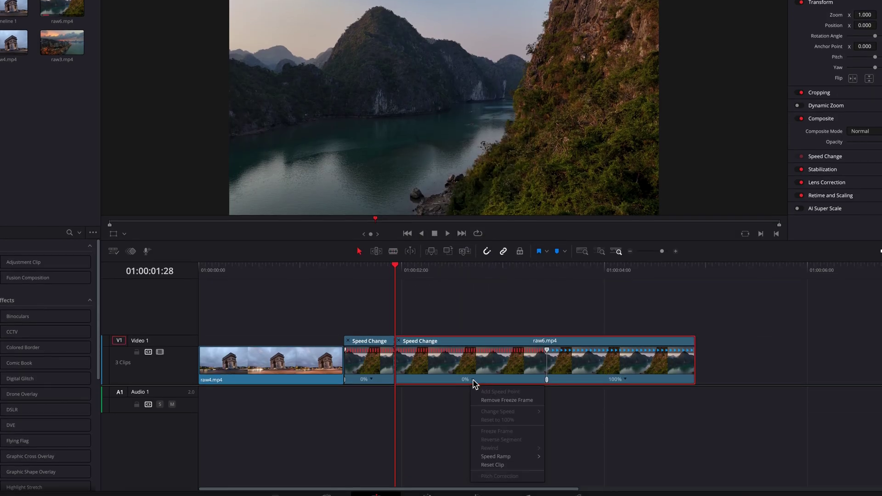
left_click(532, 400)
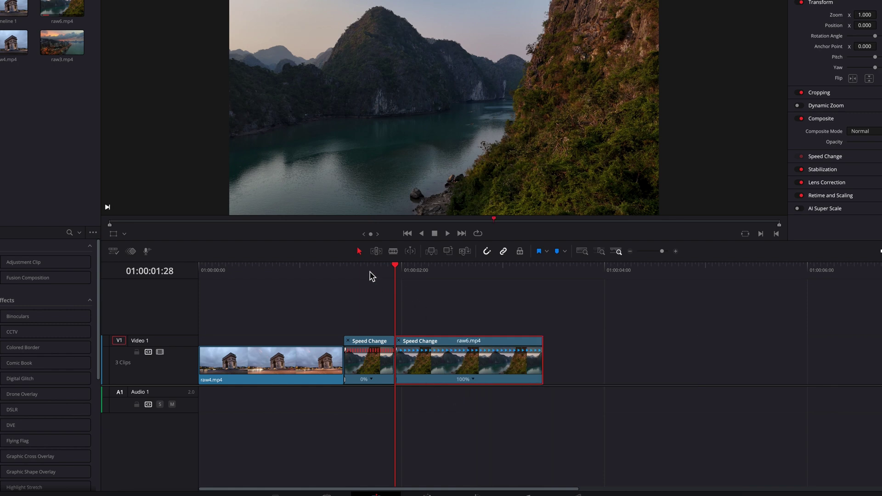
Play back the edit from the frozen clip's start to check it
left_click(348, 273)
key("space")
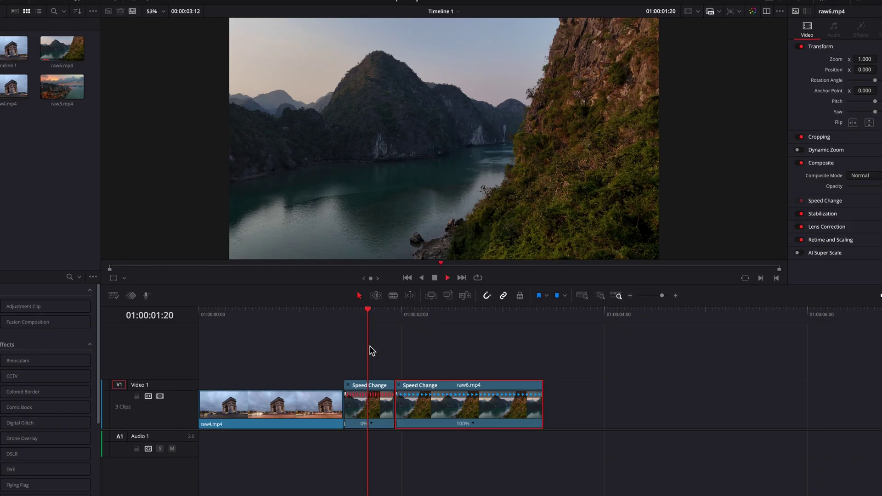
left_click(345, 317)
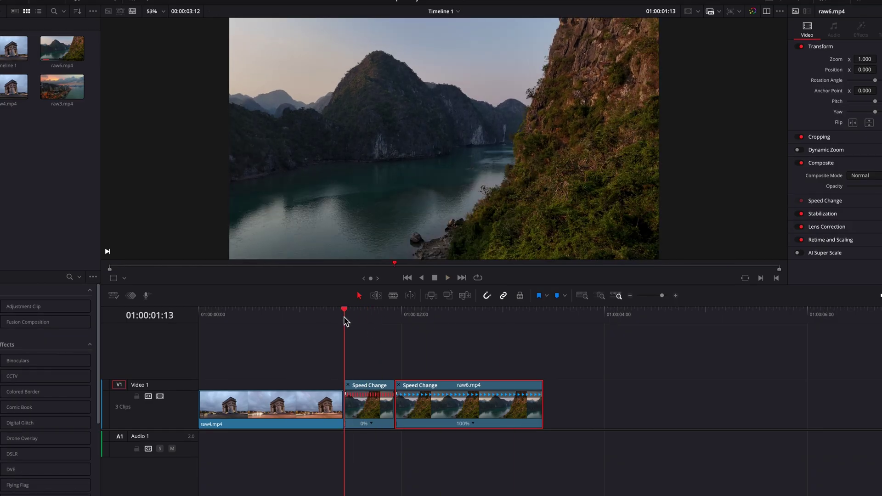
key("space")
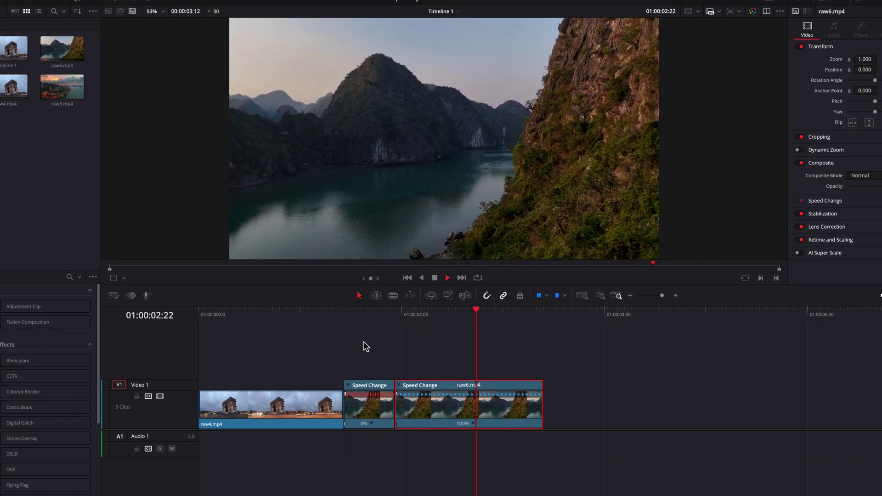
left_click(359, 314)
key("space")
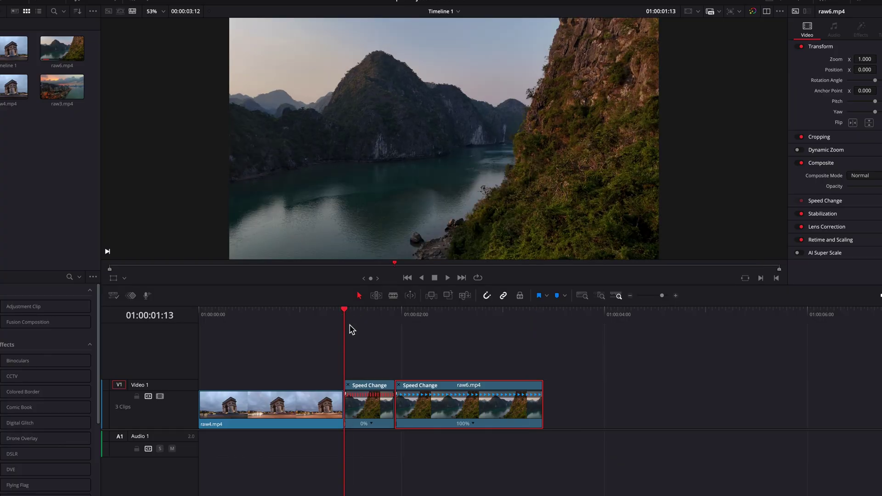
Convert the 0% clip into Fusion Clip 1 and move it to Video 2, slightly earlier
right_click(375, 413)
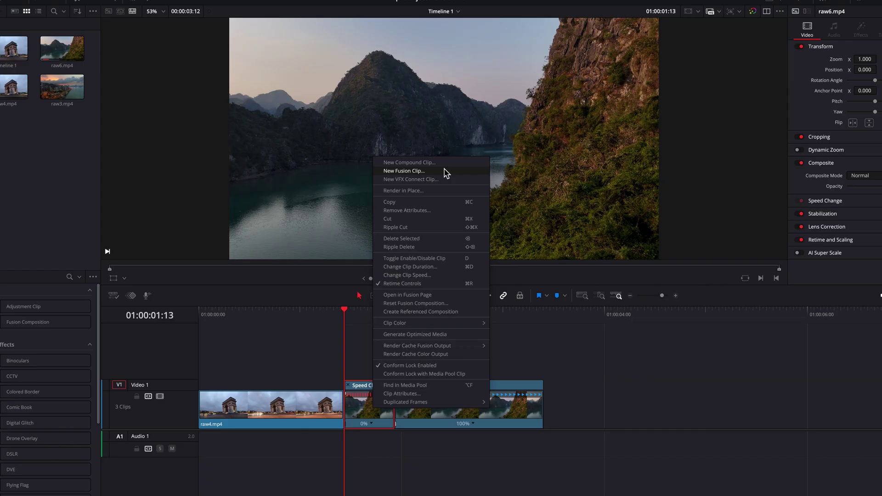
left_click(454, 174)
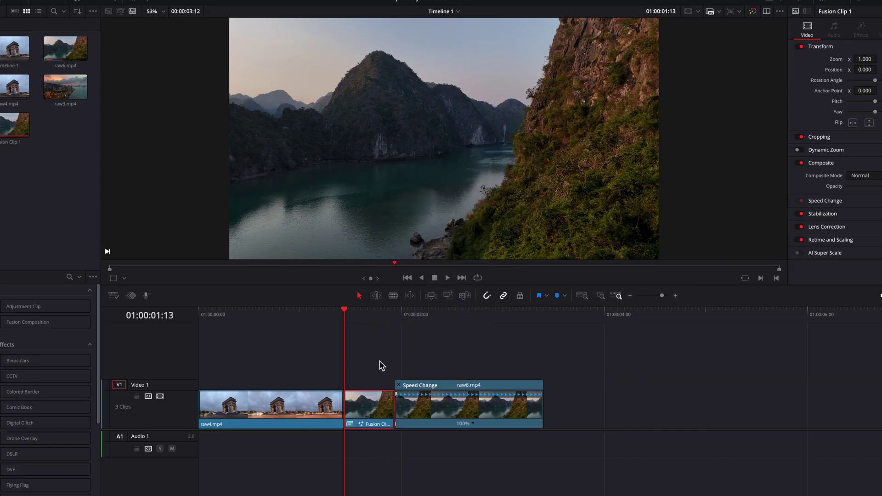
left_click_drag(361, 404, 310, 379)
Delete the gap left on Video 1 so raw6.mp4 closes up
left_click(372, 413)
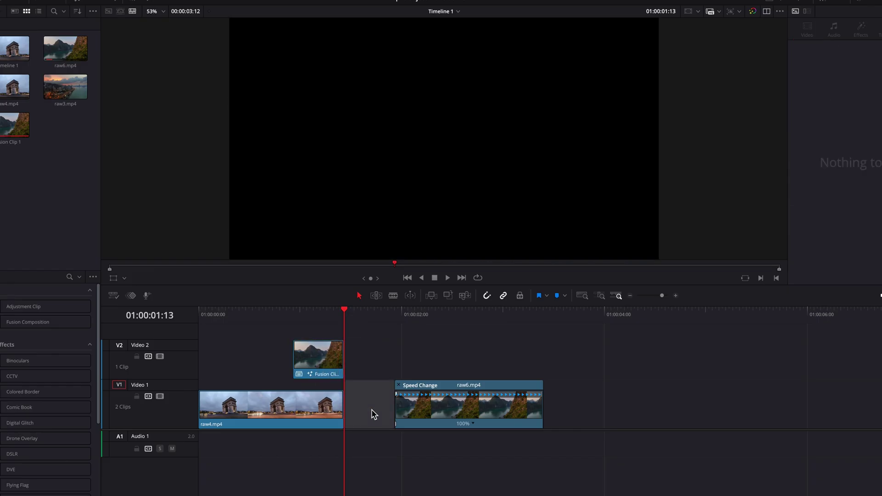
key("BackSpace")
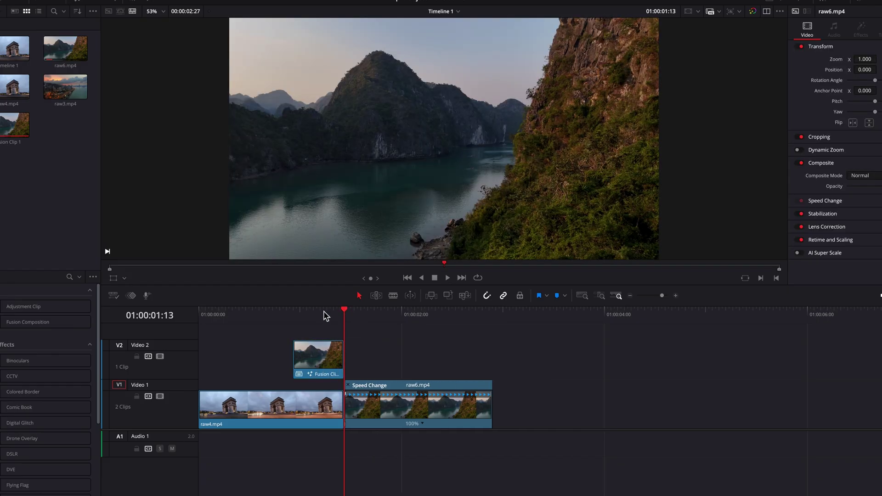
left_click(308, 310)
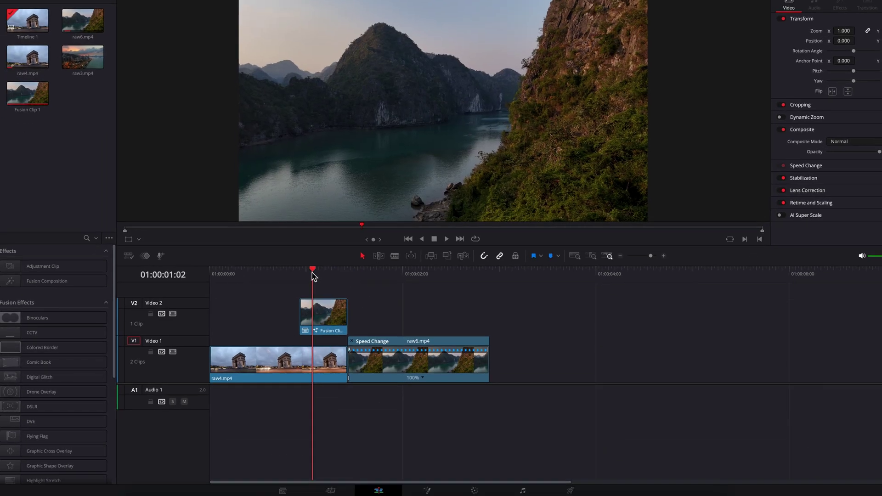
Select Fusion Clip 1 and copy-paste MediaIn1 as MediaIn1_1, merged into Merge1
left_click_drag(313, 272, 304, 272)
left_click(320, 309)
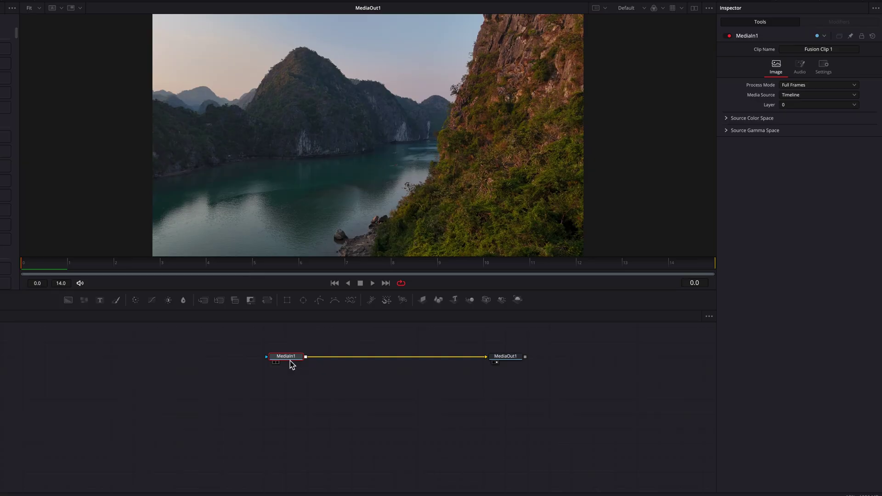
key("ctrl+c")
key("ctrl+v")
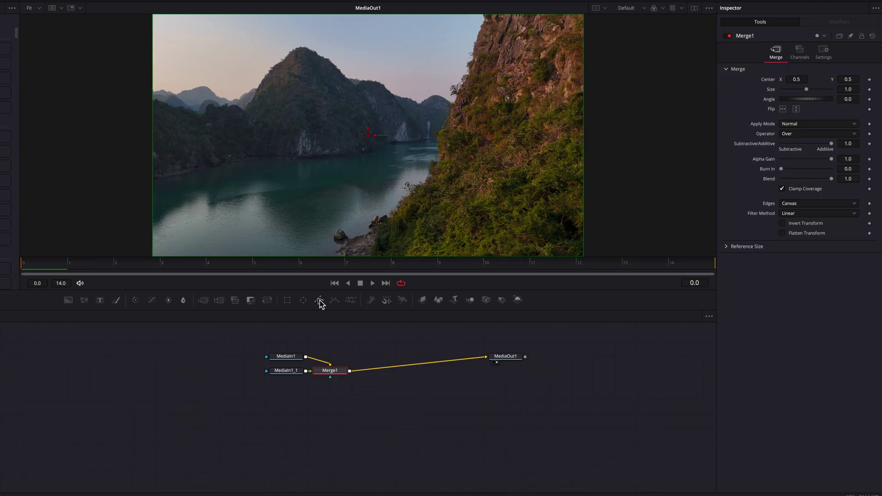
Add a Polygon mask and trace its points down along the cliff's left edge
left_click_drag(242, 367, 242, 373)
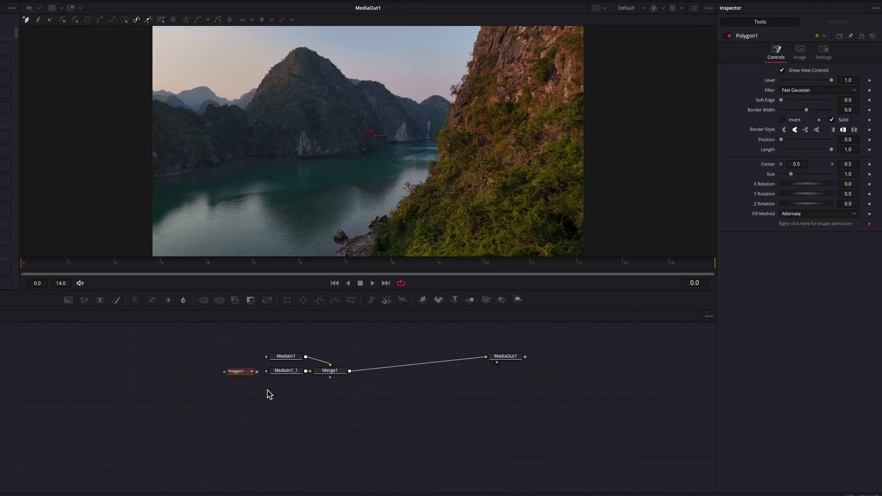
scroll(529, 96, "up", 5)
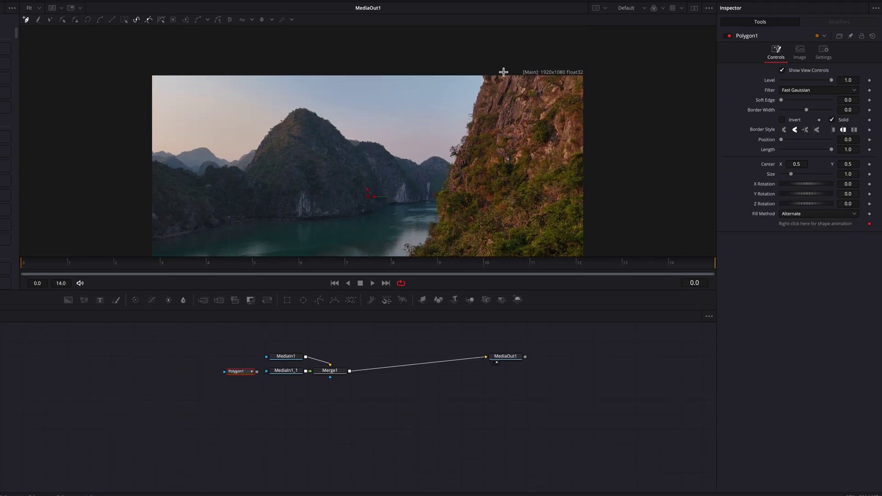
left_click(472, 75)
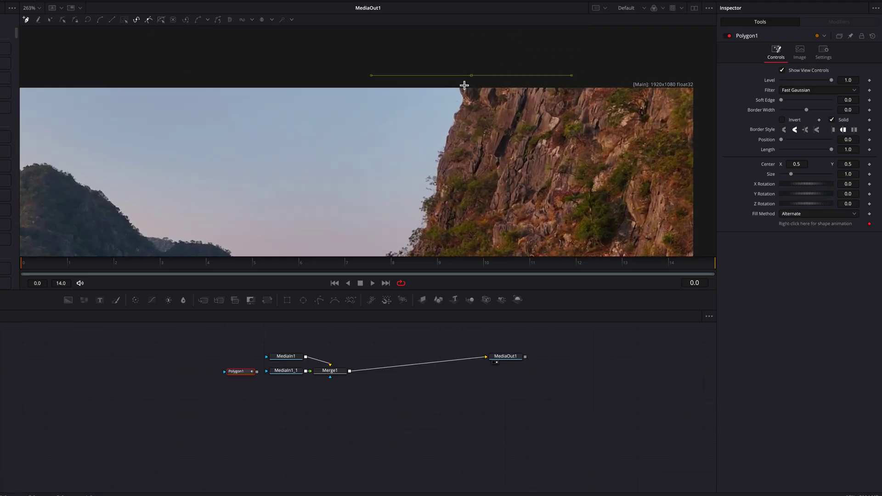
left_click(463, 83)
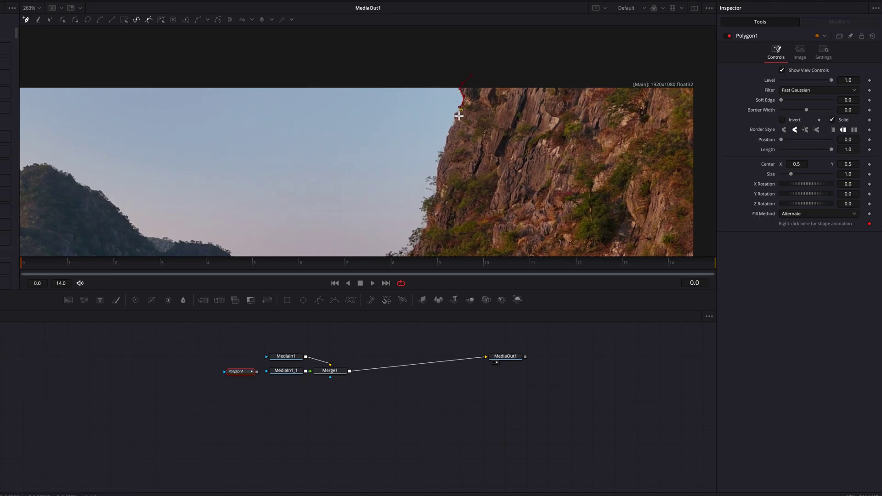
mouse_move(458, 123)
left_mouse_down()
mouse_move(437, 177)
mouse_move(437, 141)
mouse_move(407, 182)
left_mouse_up()
scroll(437, 180, "down", 3)
scroll(422, 188, "down", 2)
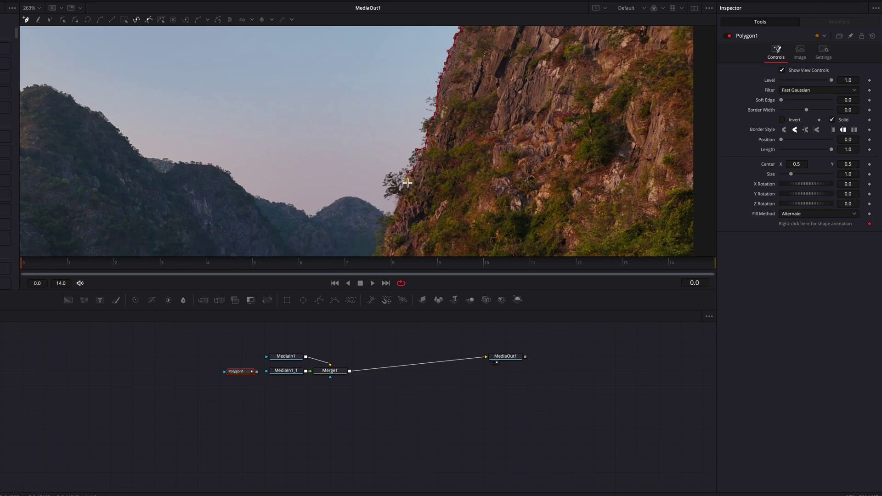
scroll(408, 183, "down", 1)
scroll(402, 193, "down", 2)
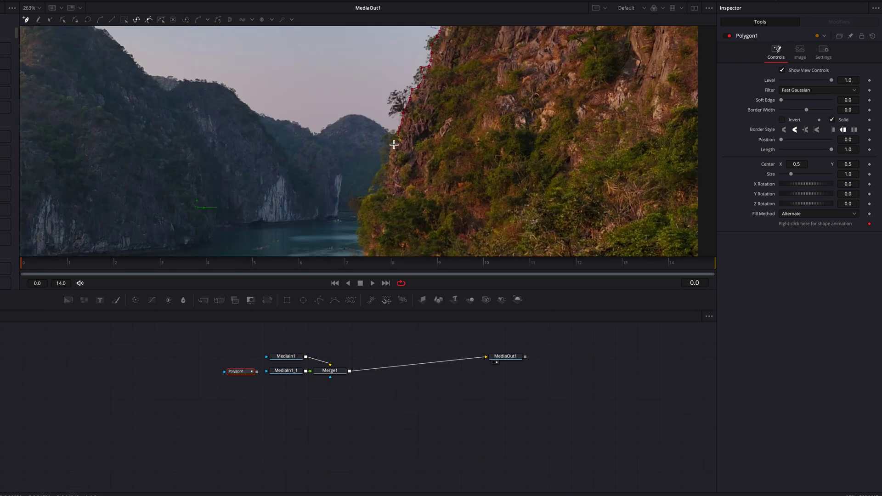
mouse_move(393, 145)
left_mouse_down()
mouse_move(388, 186)
mouse_move(390, 146)
mouse_move(366, 152)
mouse_move(358, 180)
mouse_move(372, 205)
mouse_move(349, 205)
mouse_move(342, 239)
left_mouse_up()
scroll(388, 189, "down", 2)
scroll(372, 206, "down", 1)
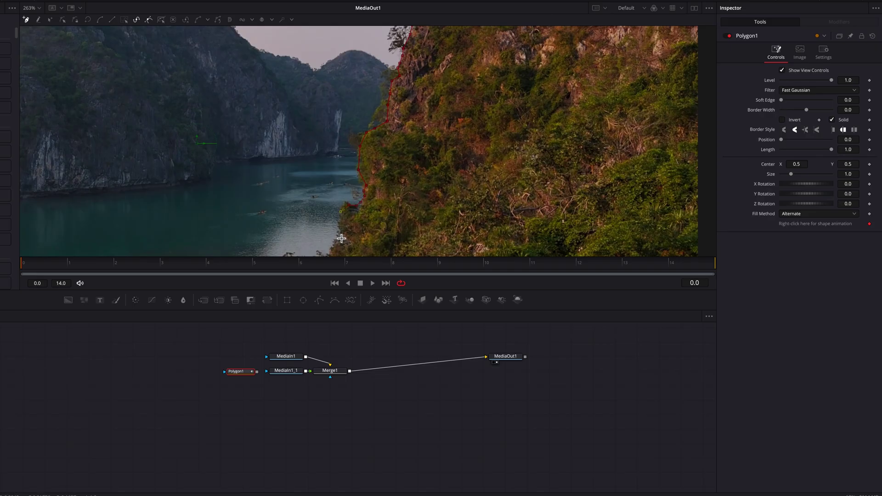
scroll(350, 241, "down", 1)
scroll(338, 216, "down", 2)
mouse_move(336, 181)
left_mouse_down()
mouse_move(311, 185)
mouse_move(281, 218)
mouse_move(267, 202)
mouse_move(268, 219)
mouse_move(252, 219)
mouse_move(250, 234)
mouse_move(222, 228)
left_mouse_up()
scroll(280, 218, "down", 1)
scroll(225, 235, "down", 1)
scroll(198, 242, "down", 4)
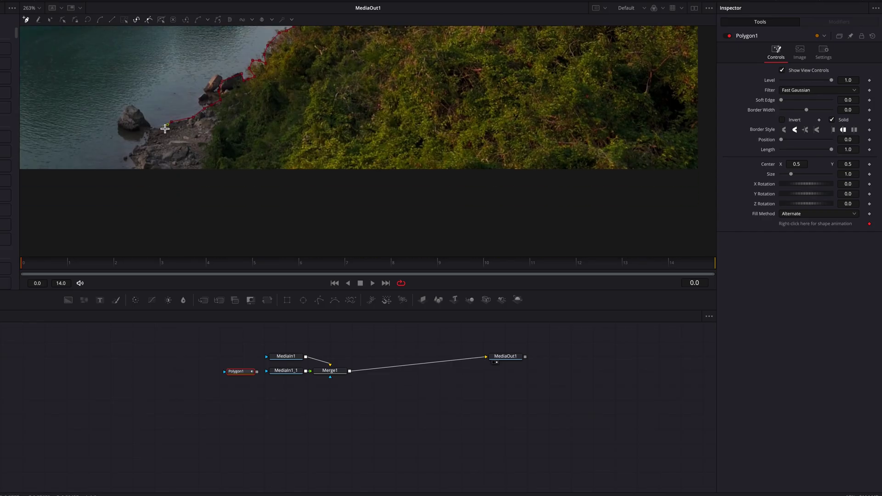
mouse_move(165, 128)
left_mouse_down()
mouse_move(135, 157)
mouse_move(157, 190)
left_mouse_up()
scroll(455, 234, "down", 3)
scroll(489, 230, "right", 2)
Extend the polygon outside the frame around the right-hand cliff and close the shape
left_click(486, 226)
left_click(542, 177)
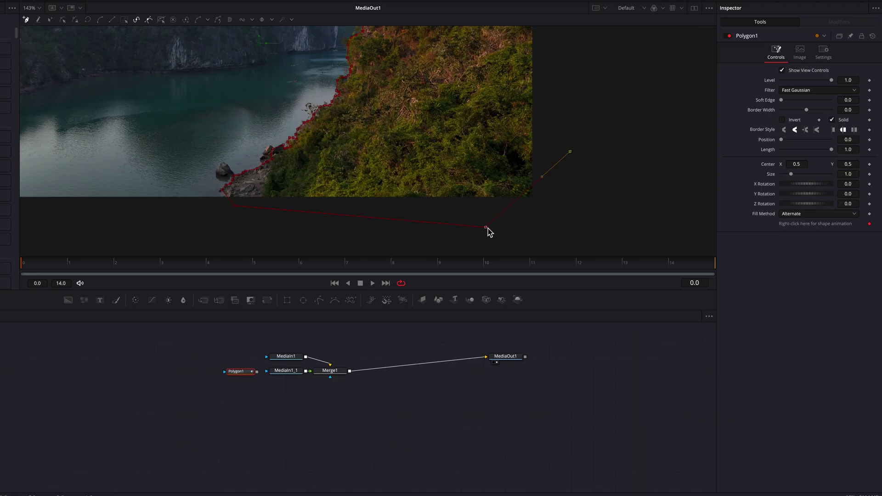
left_click(587, 184)
scroll(587, 152, "up", 5)
left_click(587, 115)
left_click(515, 75)
left_click(469, 80)
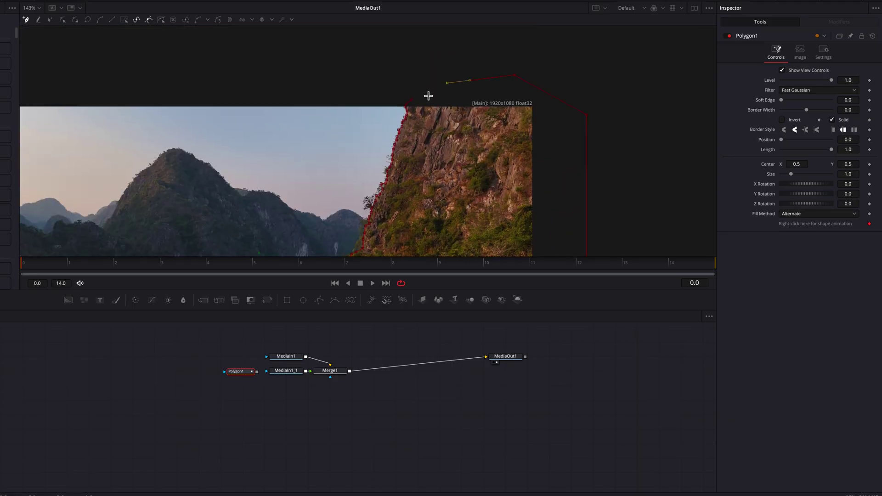
left_click(423, 94)
left_click(411, 100)
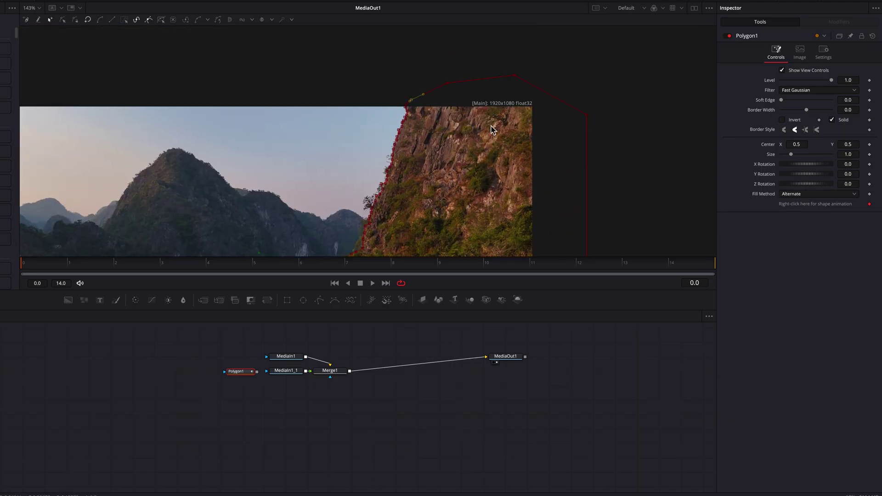
key("ctrl+f")
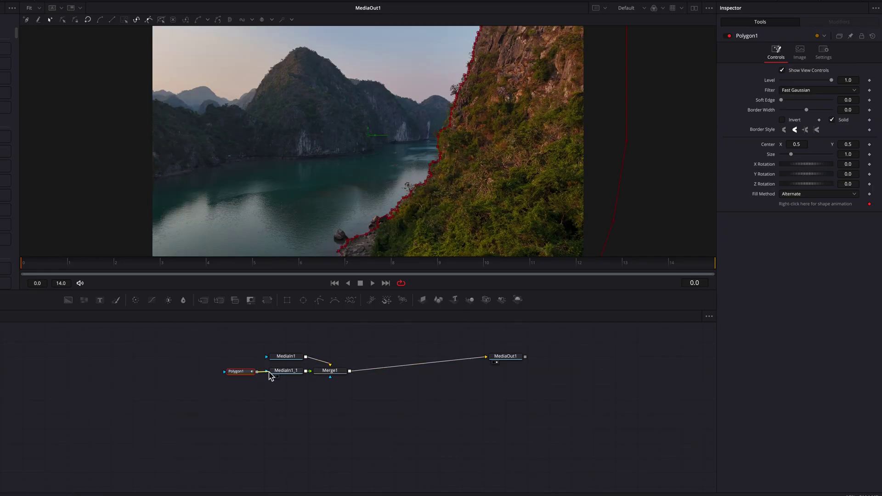
Connect Polygon1 to MediaIn1_1's mask input and shift Merge1 right to make room
left_click_drag(270, 376, 273, 376)
left_click_drag(342, 377, 400, 378)
left_click(290, 372)
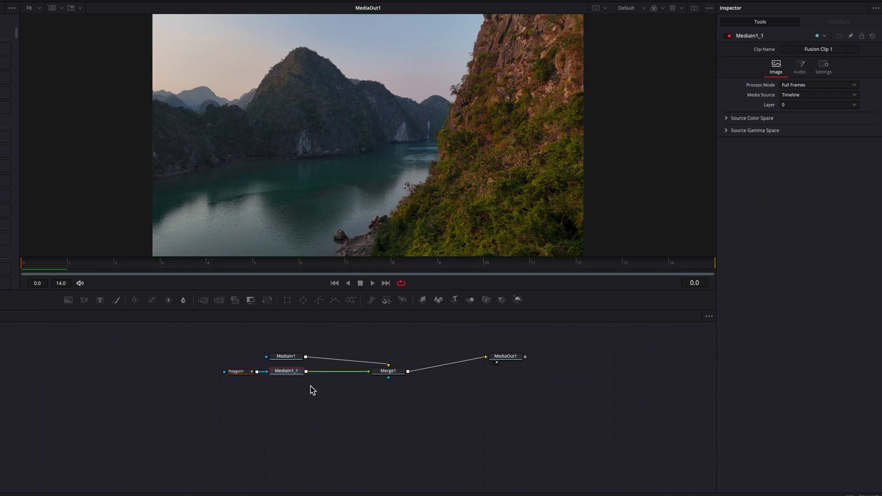
Insert Transform1 after MediaIn1_1, pivot it at the top-right (0.999, 0.998), and rotate to -12.5°
left_click_drag(268, 304, 341, 374)
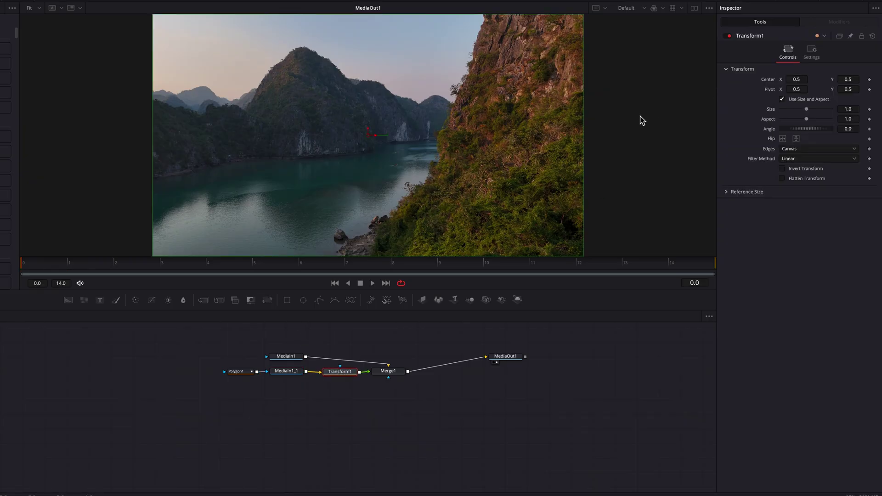
mouse_move(798, 79)
left_mouse_down()
mouse_move(864, 80)
mouse_move(799, 80)
mouse_move(804, 88)
left_mouse_up()
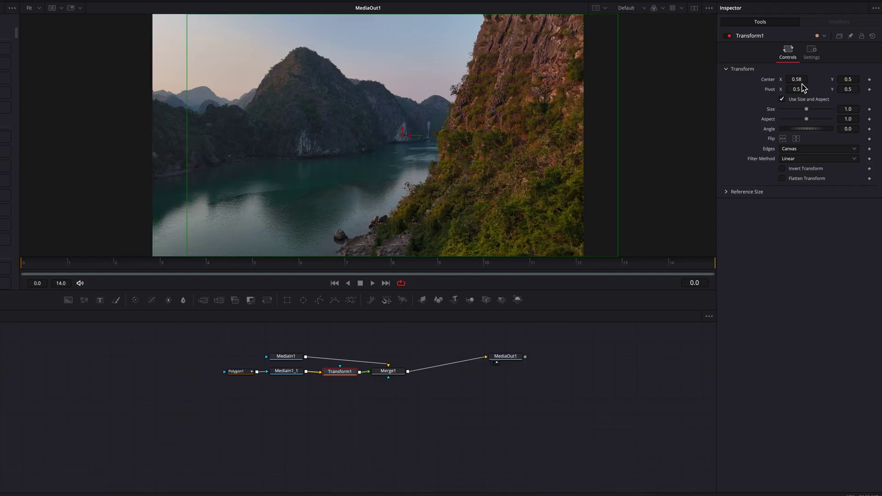
double_click(769, 82)
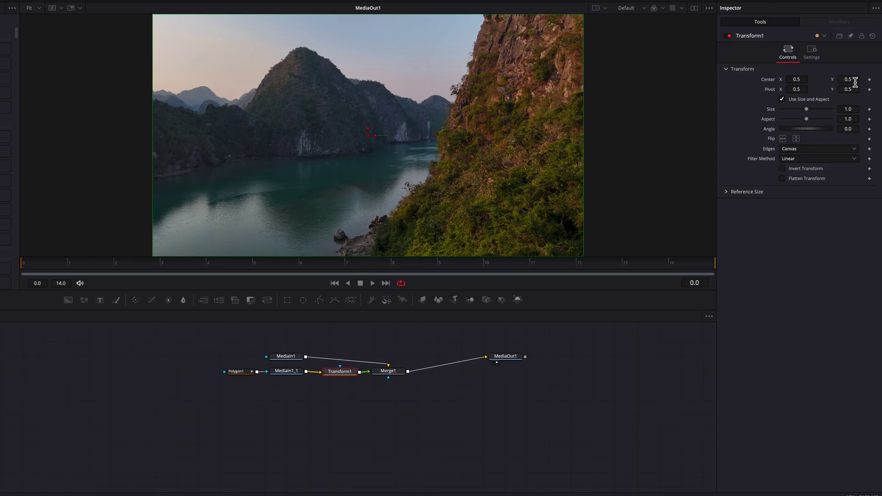
left_click_drag(848, 79, 786, 80)
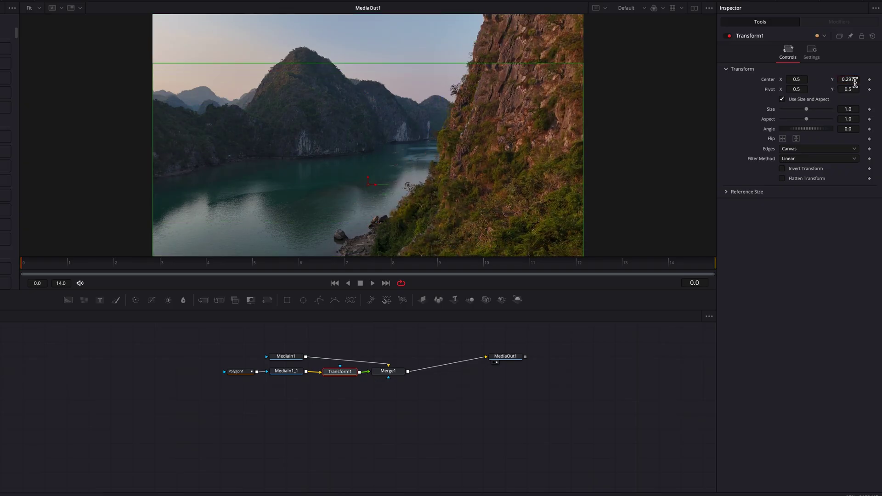
double_click(770, 83)
left_click_drag(855, 80, 874, 79)
double_click(765, 83)
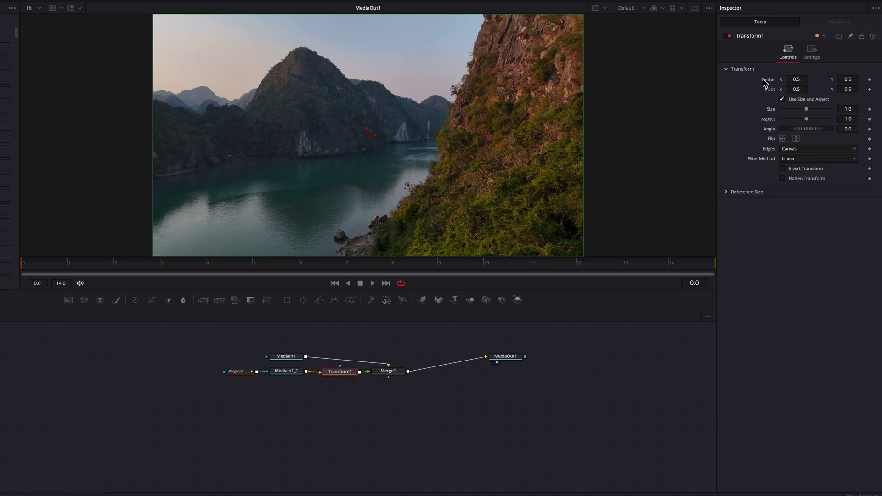
left_click_drag(805, 92, 859, 89)
mouse_move(850, 129)
left_mouse_down()
mouse_move(830, 129)
mouse_move(853, 129)
mouse_move(834, 136)
left_mouse_up()
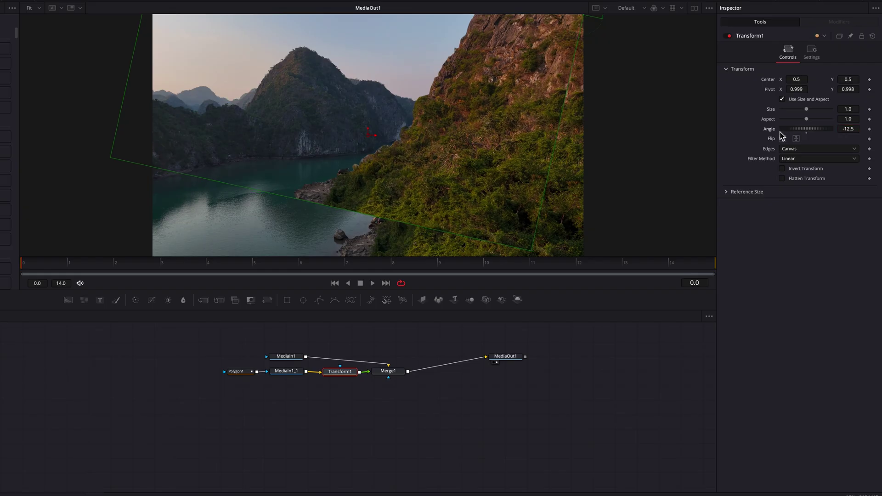
Reset Transform1 and keyframe Center X at 1.095 so the cliff starts off-frame right
left_click(873, 35)
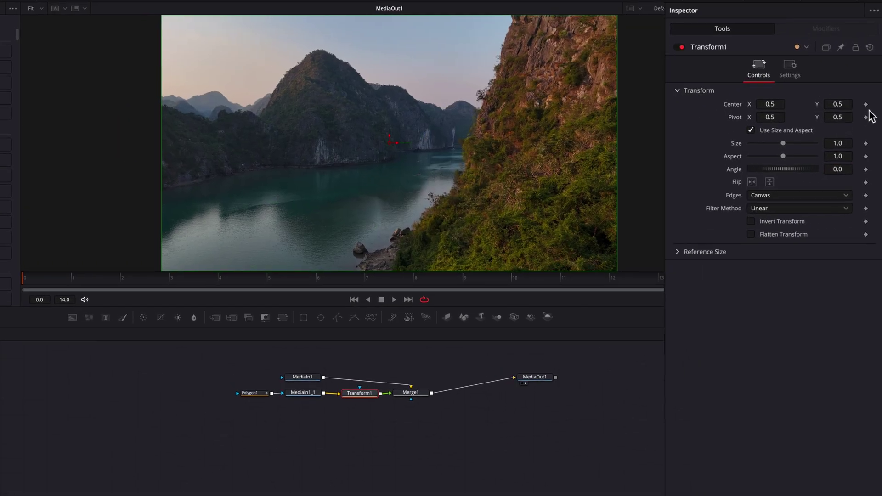
left_click(866, 104)
left_click_drag(771, 105, 819, 105)
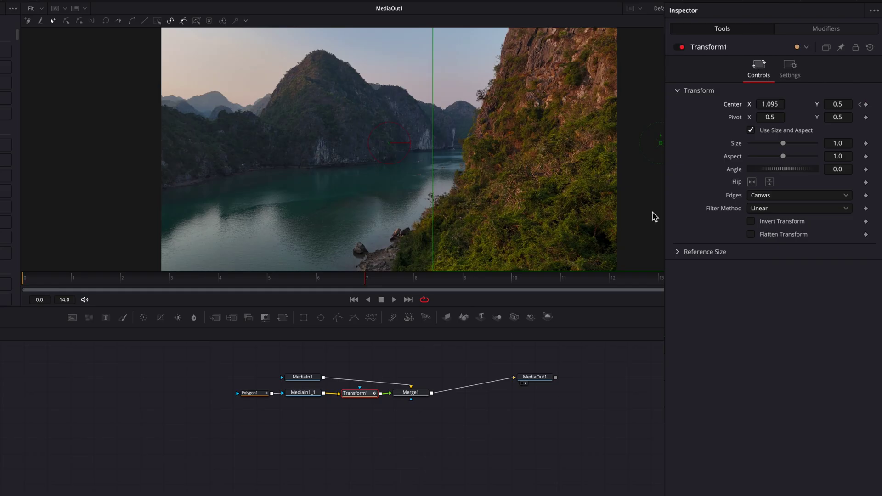
Set Center X to 0.5 at frame 7 and scrub from frame 0 to preview the slide-in
left_click(772, 104)
type("0.5")
key("Tab")
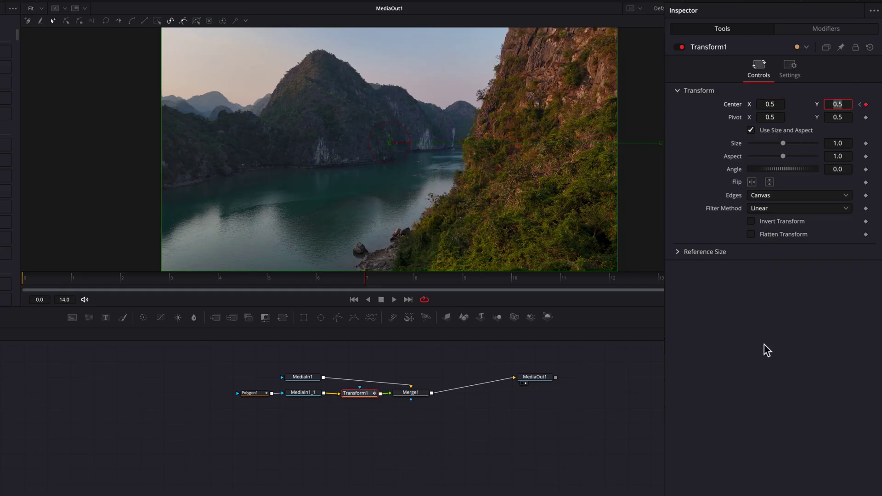
key("Return")
left_click(34, 281)
left_click_drag(93, 285, 361, 269)
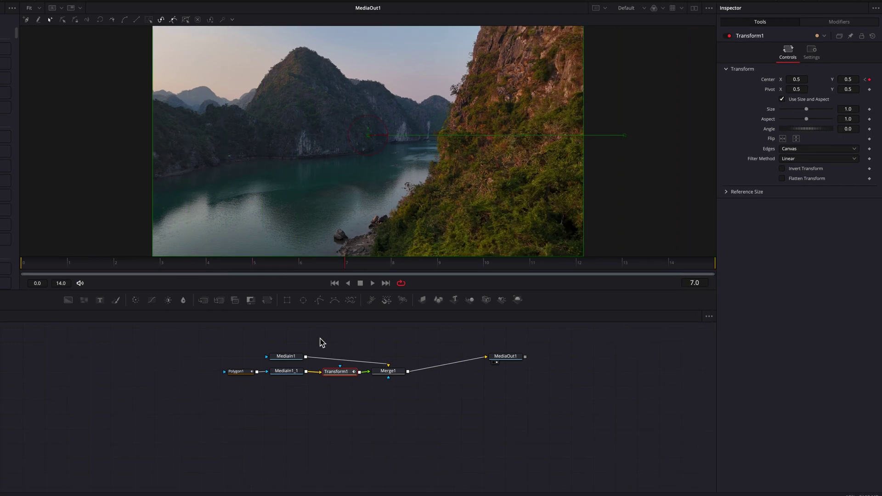
Insert a Transform2 node between MediaIn1 and Merge1, test Center X/Y, then reset it to 0.5/0.5
left_click_drag(295, 357, 294, 341)
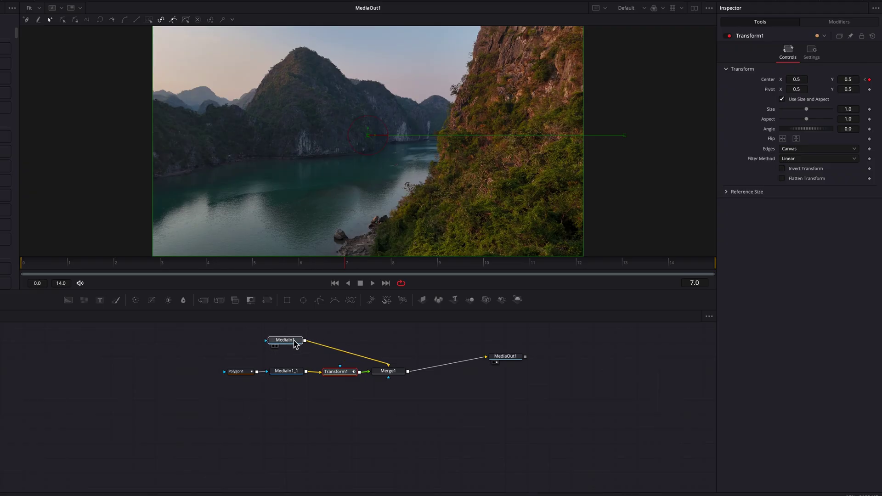
left_click(295, 344)
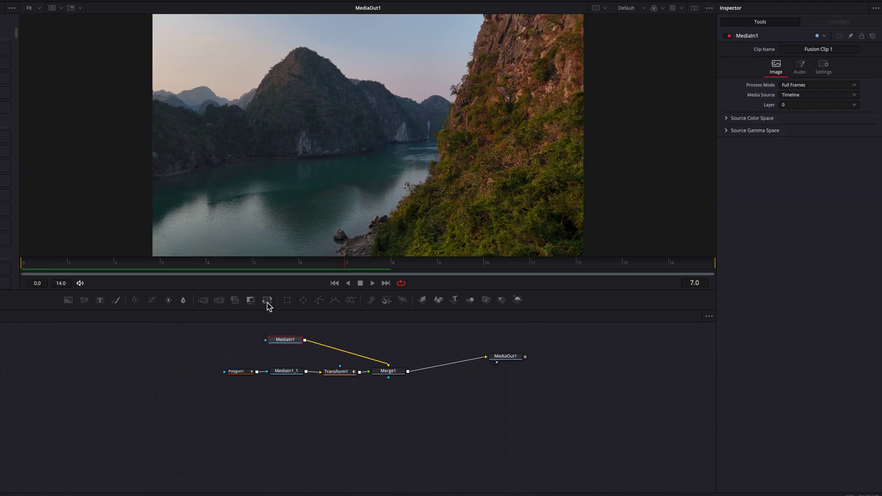
left_click_drag(268, 303, 333, 350)
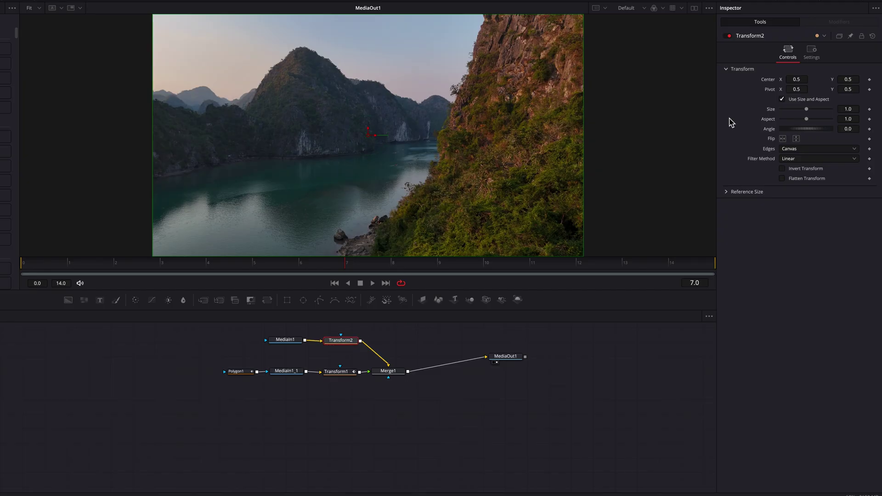
mouse_move(854, 79)
left_mouse_down()
mouse_move(843, 79)
mouse_move(868, 79)
mouse_move(846, 79)
left_mouse_up()
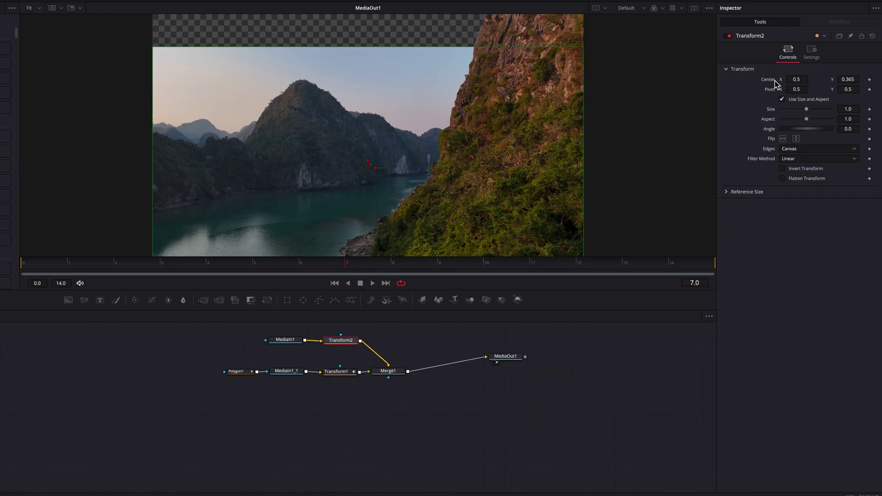
mouse_move(792, 81)
left_mouse_down()
mouse_move(811, 80)
mouse_move(786, 80)
mouse_move(800, 80)
left_mouse_up()
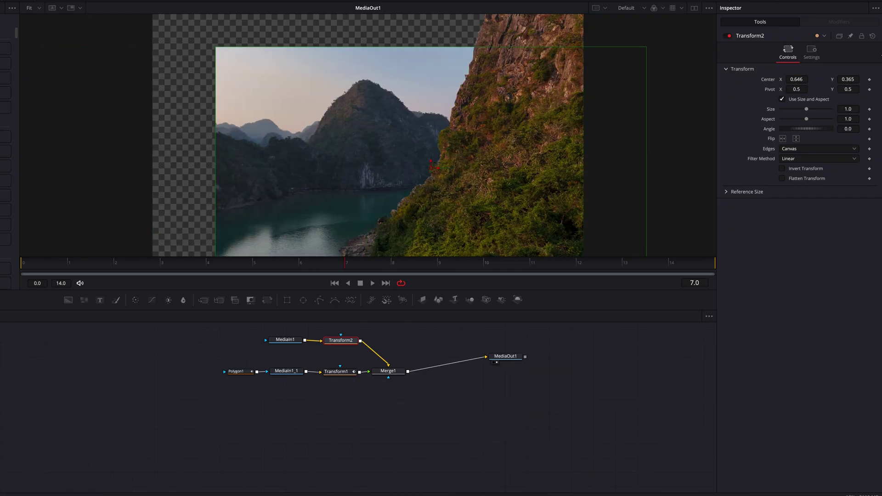
left_click(873, 36)
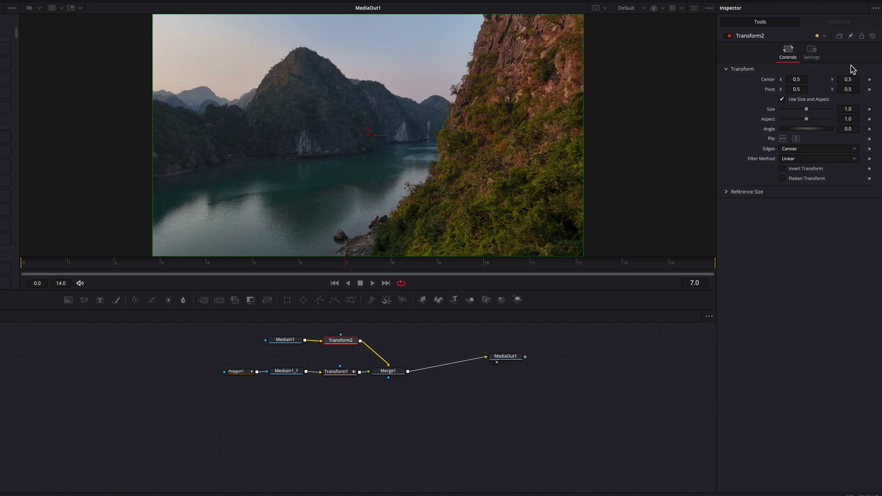
Keyframe Transform2 Center Y at -0.581 on frame 8 and 0.5 at frame 14
left_click(392, 264)
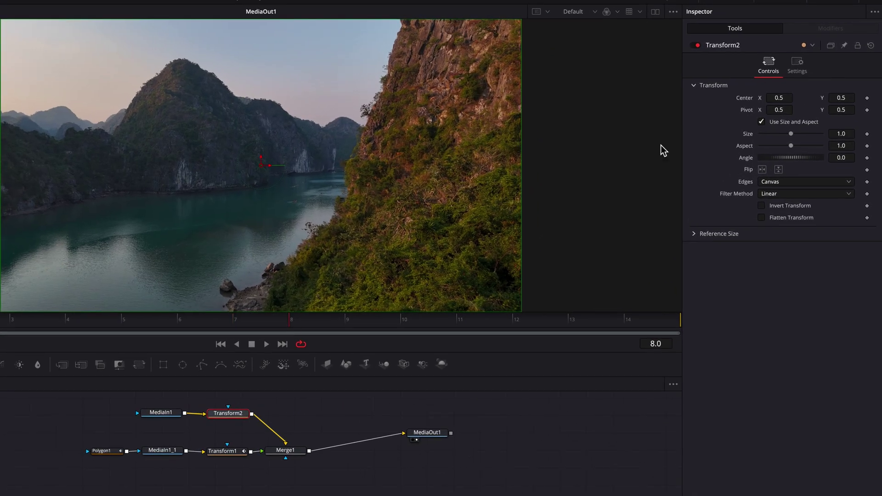
left_click(867, 98)
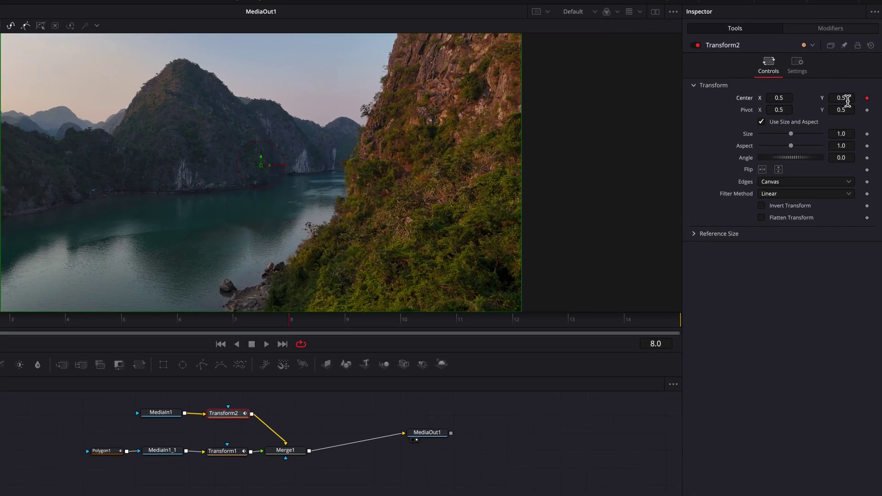
left_click_drag(848, 100, 787, 100)
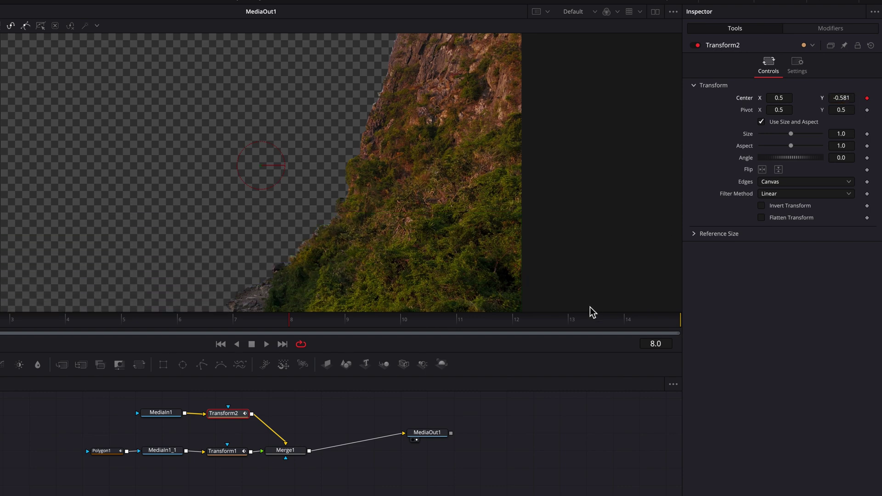
left_click(557, 322)
left_click(851, 98)
type("0")
key("Tab")
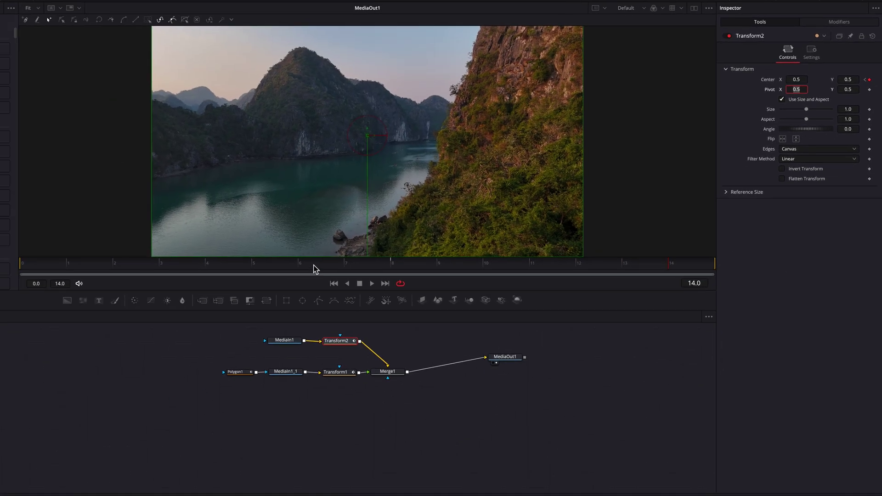
Play back from frame 0 to preview the background rising, then check frame 6
left_click_drag(314, 266, 25, 266)
key("space")
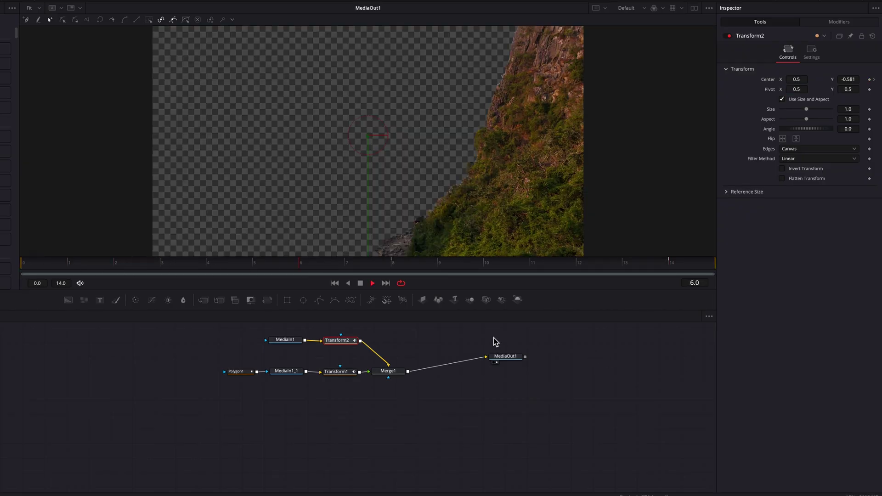
key("space")
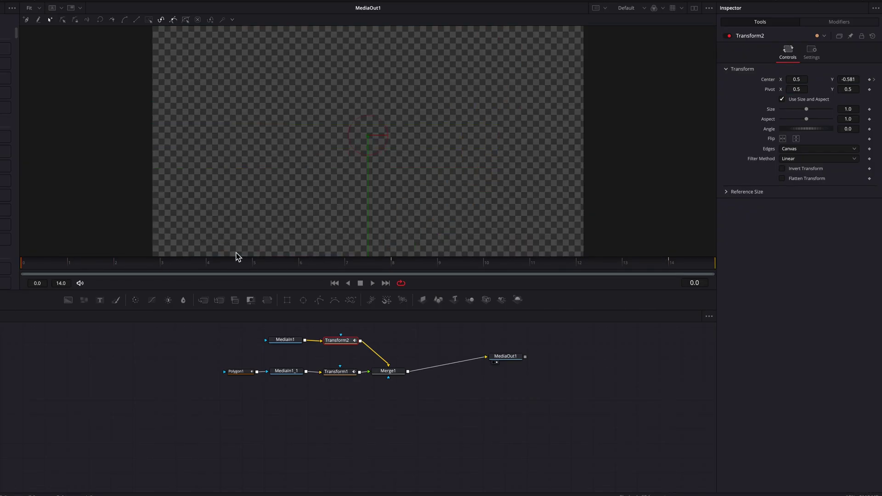
left_click_drag(30, 268, 695, 272)
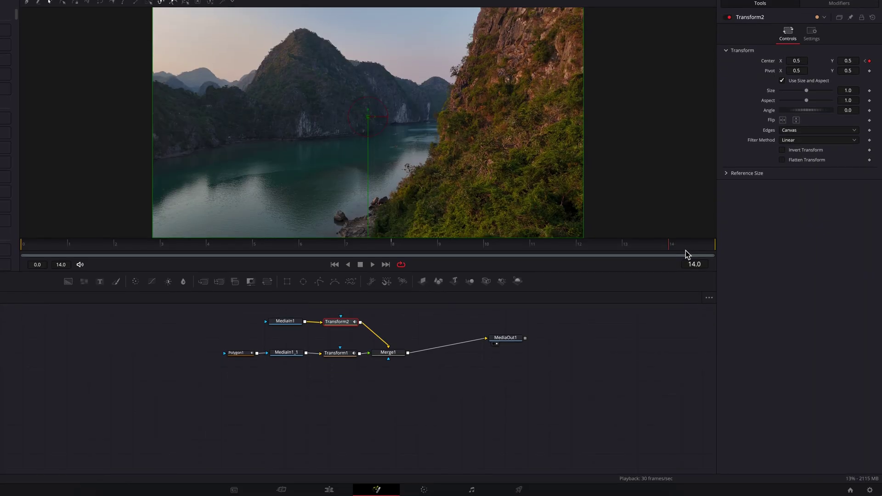
left_click(329, 489)
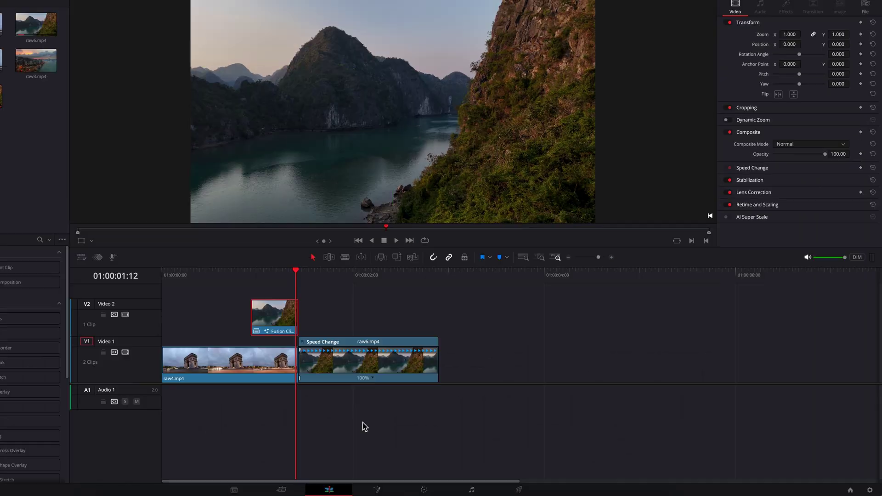
key("j")
key("j")
key("l")
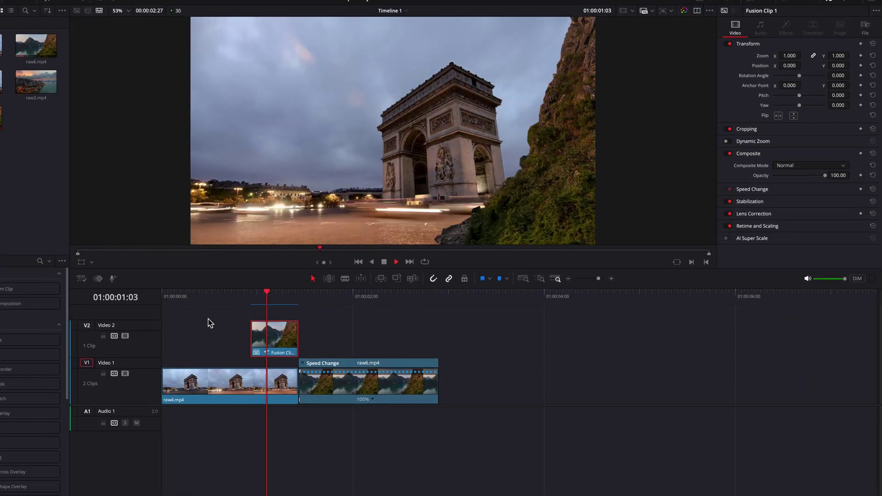
key("k")
key("Home")
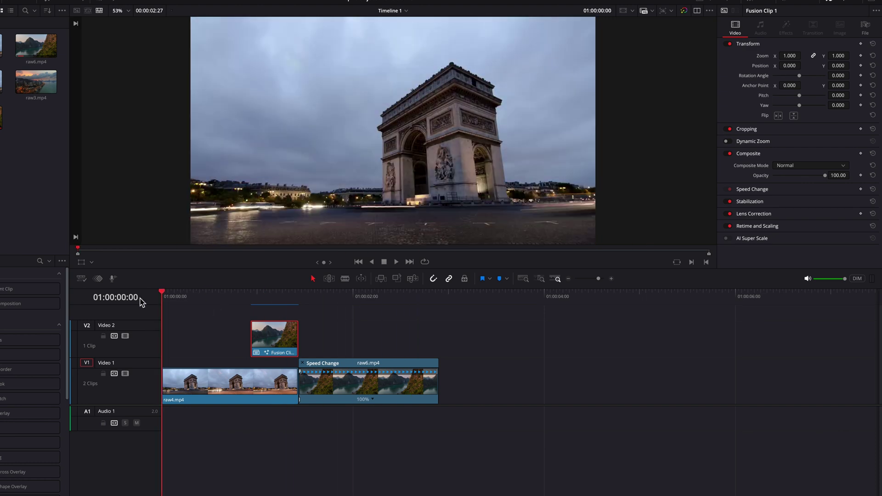
key("l")
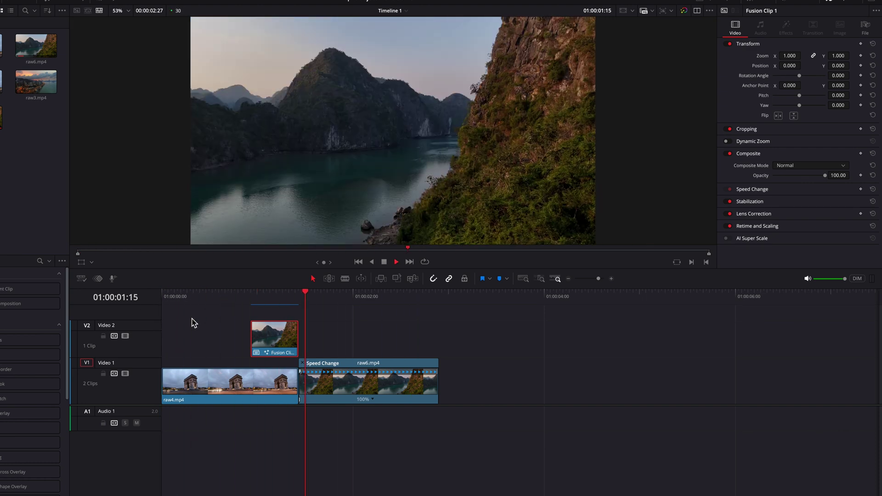
left_click_drag(249, 297, 277, 297)
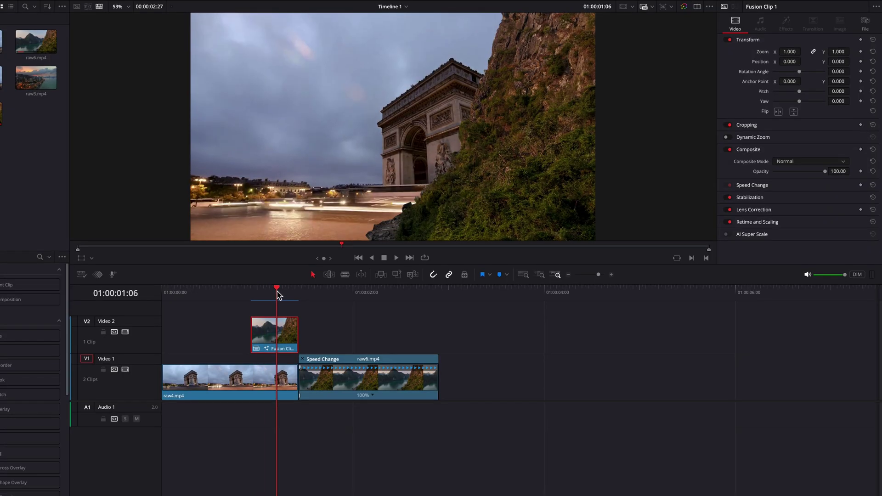
Return to the Fusion composition and inspect the mountain across frames 8 to 13
left_click(378, 491)
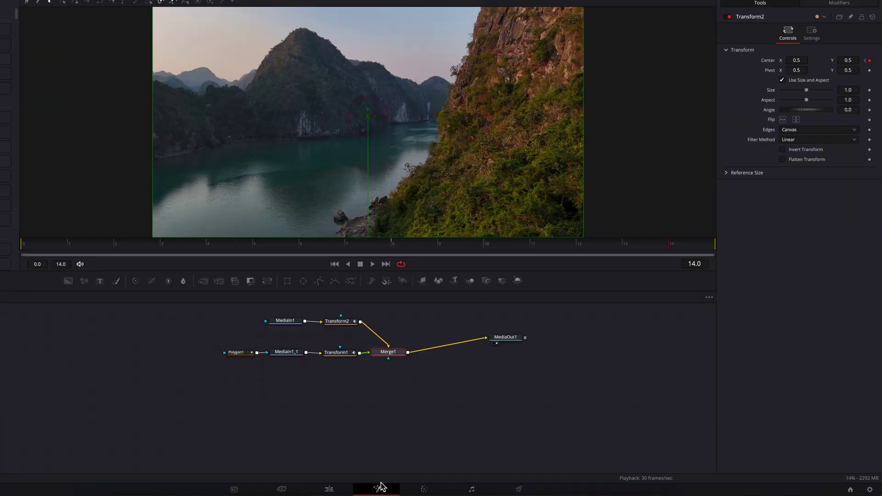
left_click_drag(386, 269, 359, 278)
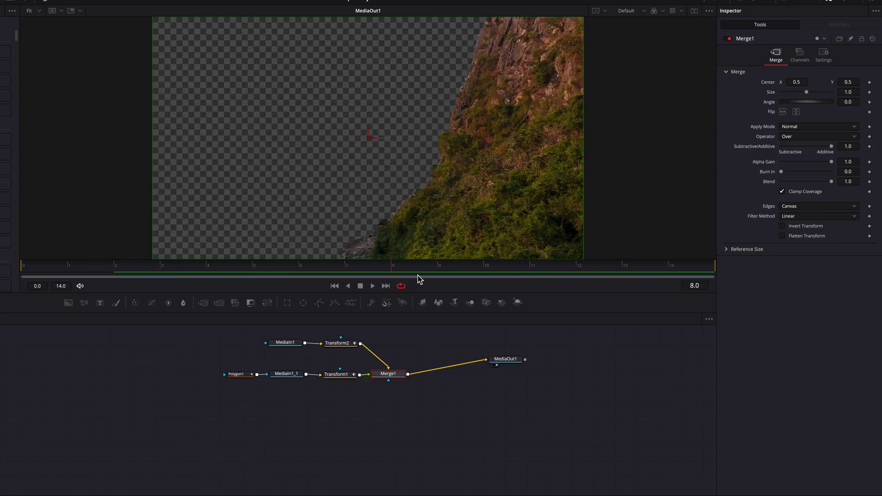
left_click_drag(420, 279, 522, 278)
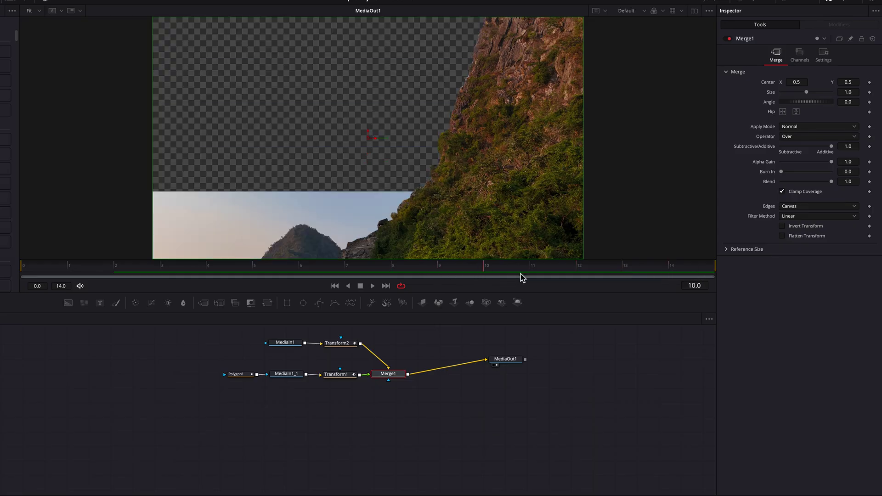
Enable Motion Blur on Transform2 with Quality 8 and Shutter Angle 144.6
left_click(354, 344)
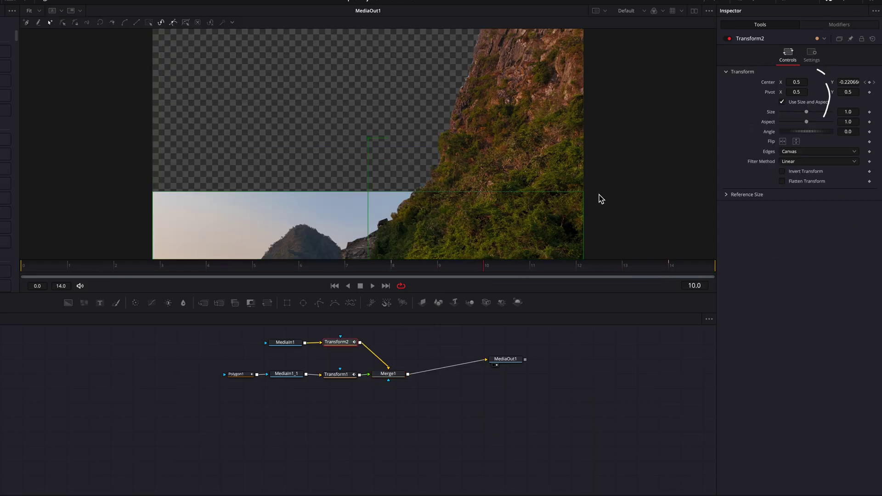
left_click(812, 55)
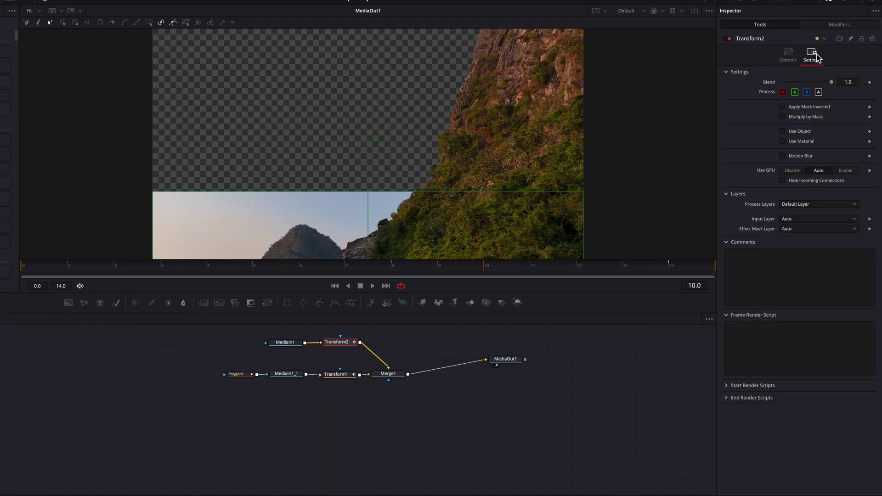
left_click(809, 158)
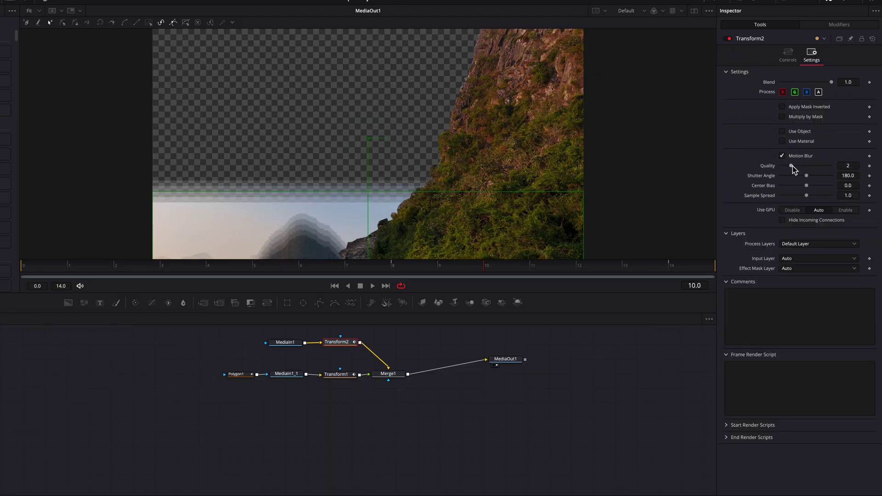
mouse_move(791, 167)
left_mouse_down()
mouse_move(823, 169)
mouse_move(804, 176)
left_mouse_up()
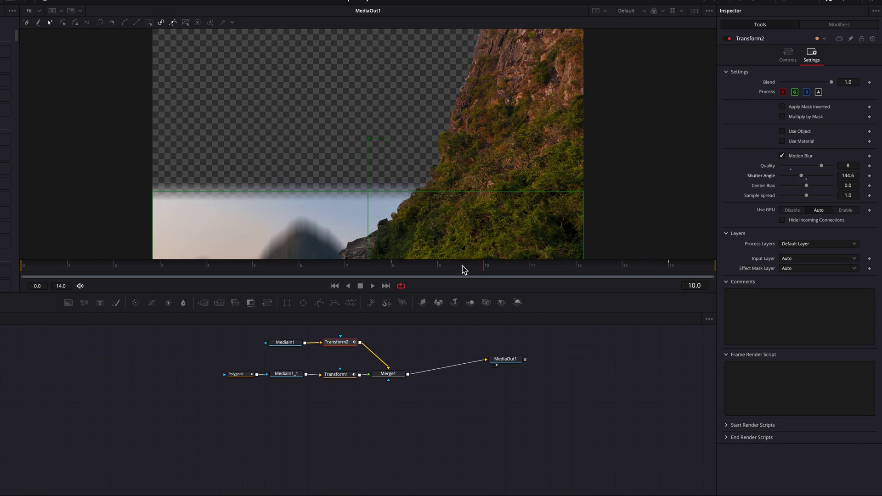
Review the blurred rise across later frames and back around frames 5 to 6
left_click_drag(464, 270, 680, 273)
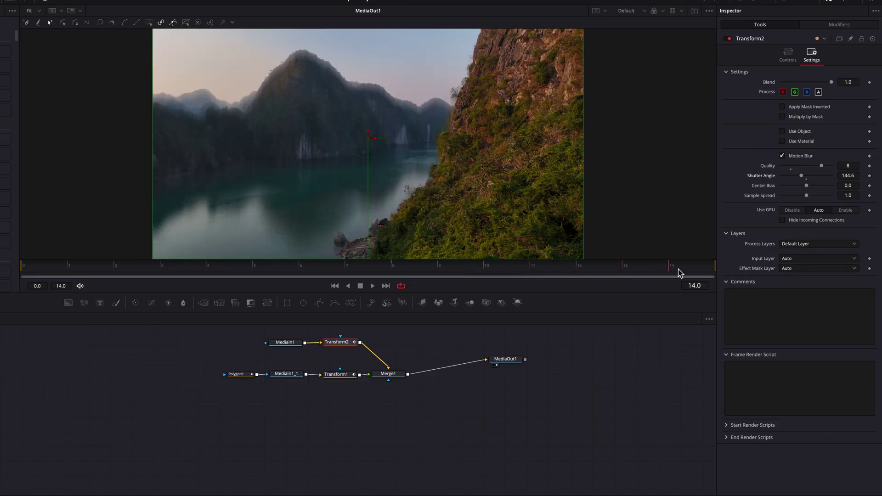
left_click_drag(676, 273, 321, 265)
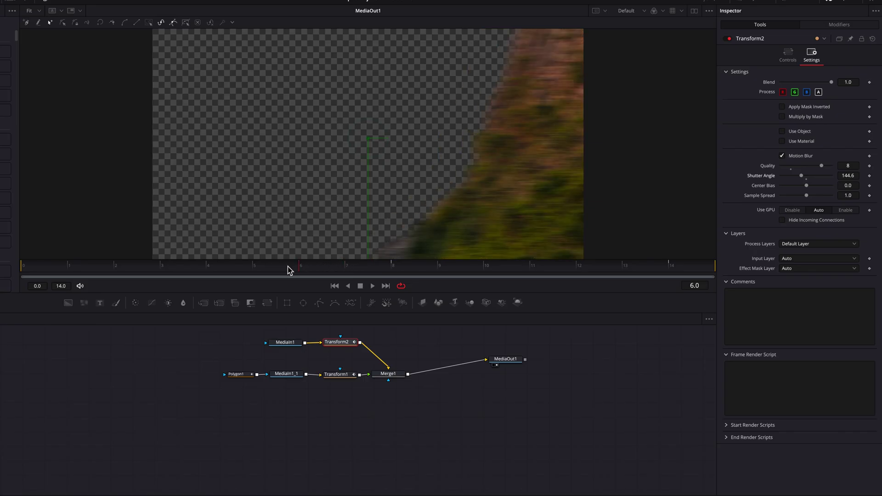
left_click_drag(289, 270, 504, 280)
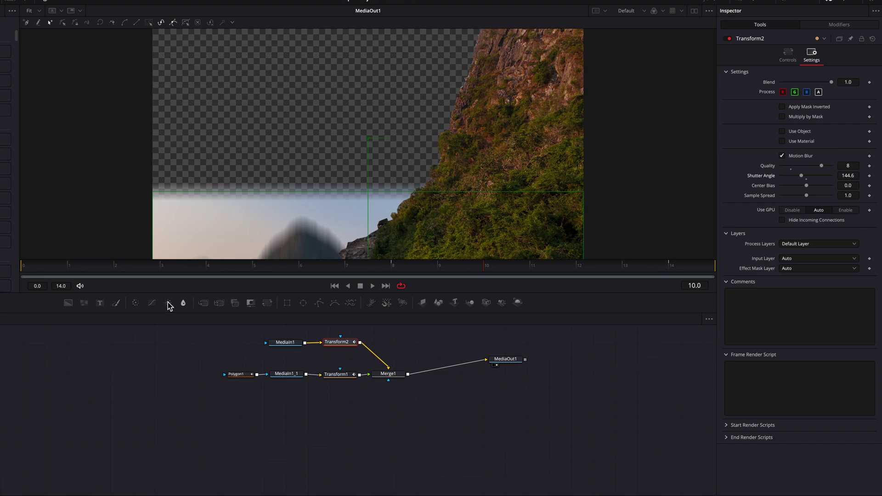
Add Background1 merged with Transform2 through Merge2, setting its Alpha to 0
left_click_drag(68, 305, 355, 359)
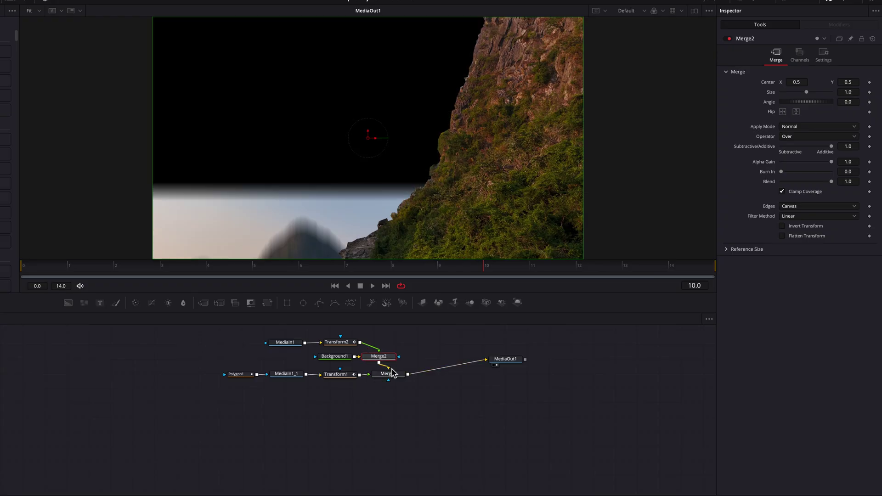
left_click(350, 358)
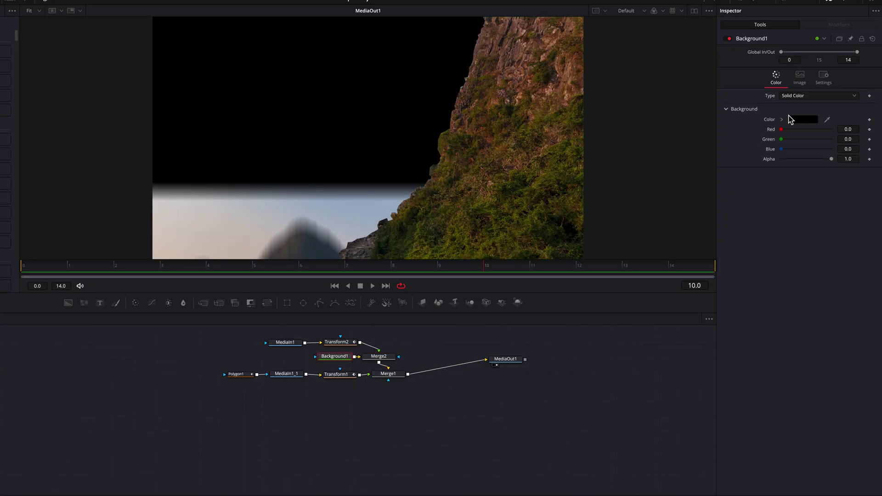
left_click_drag(832, 159, 738, 159)
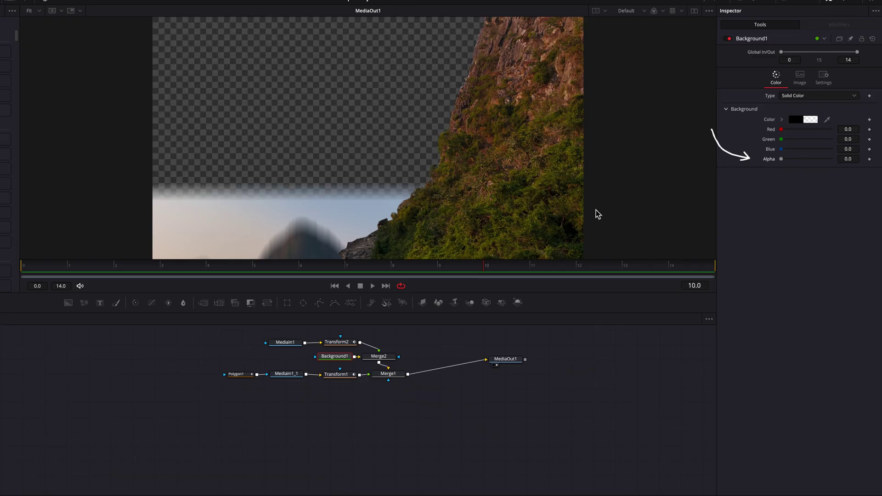
left_click_drag(346, 269, 550, 277)
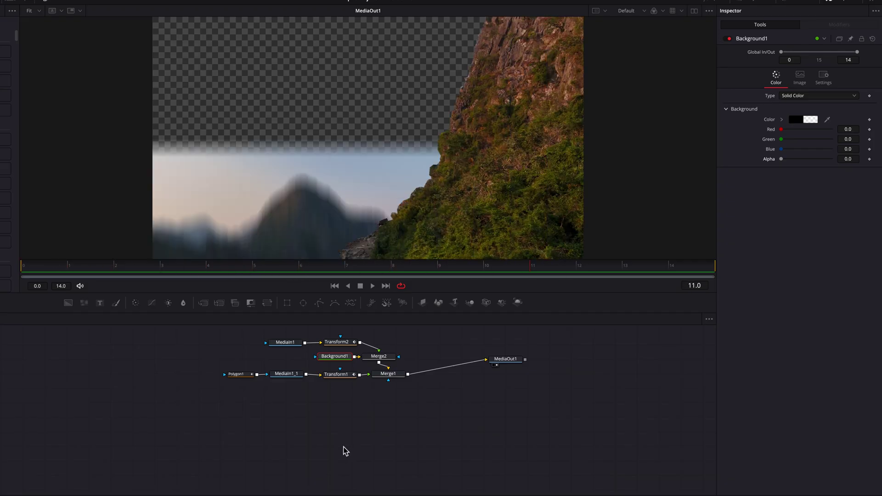
Switch to the Edit page and play Timeline 1 from its start to watch the transition
left_click(329, 490)
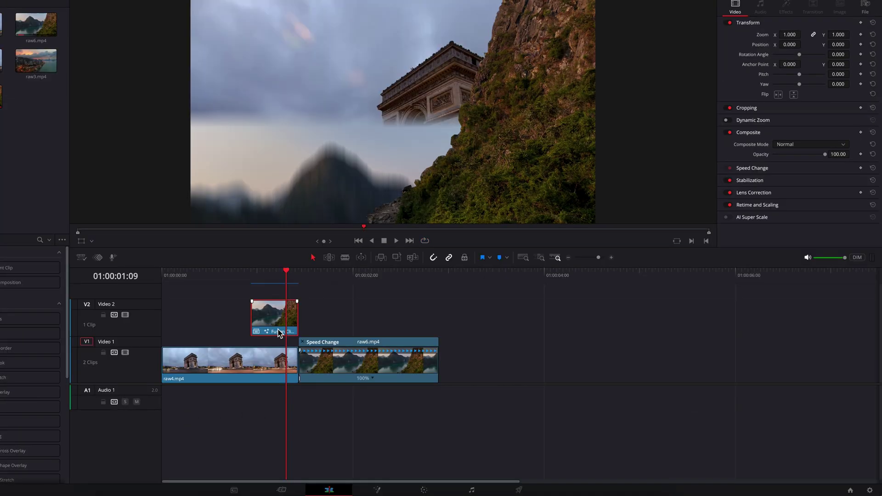
key("Home")
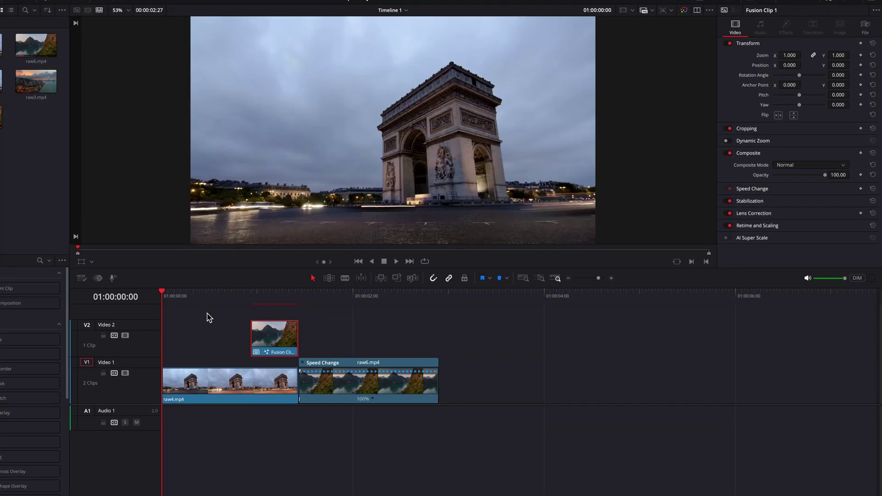
key("space")
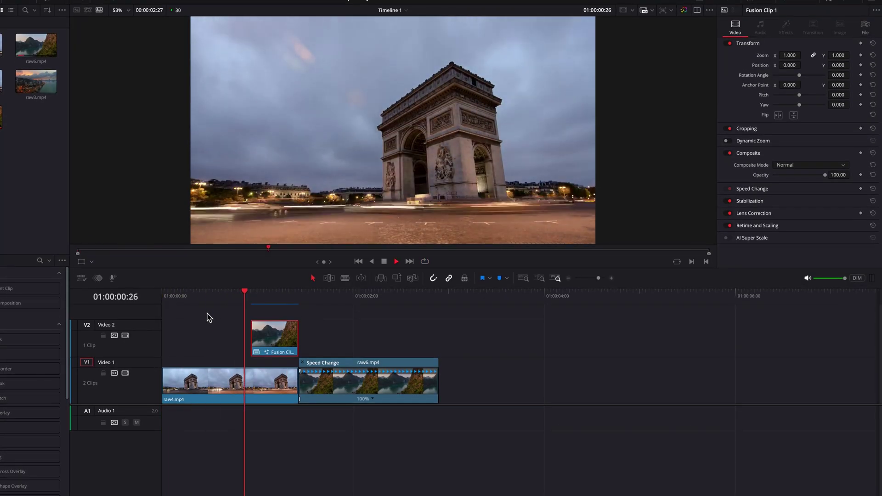